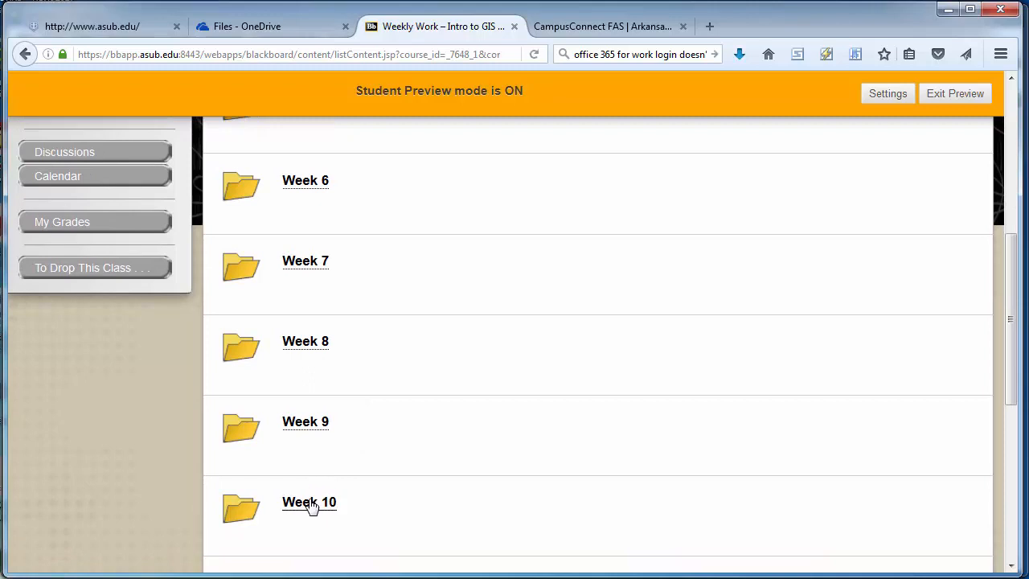
Open the Editing GIS Data - LabFiles zip from the Week 10 course folder with Windows Explorer
{"action": "left_click", "coordinate": [310, 505]}
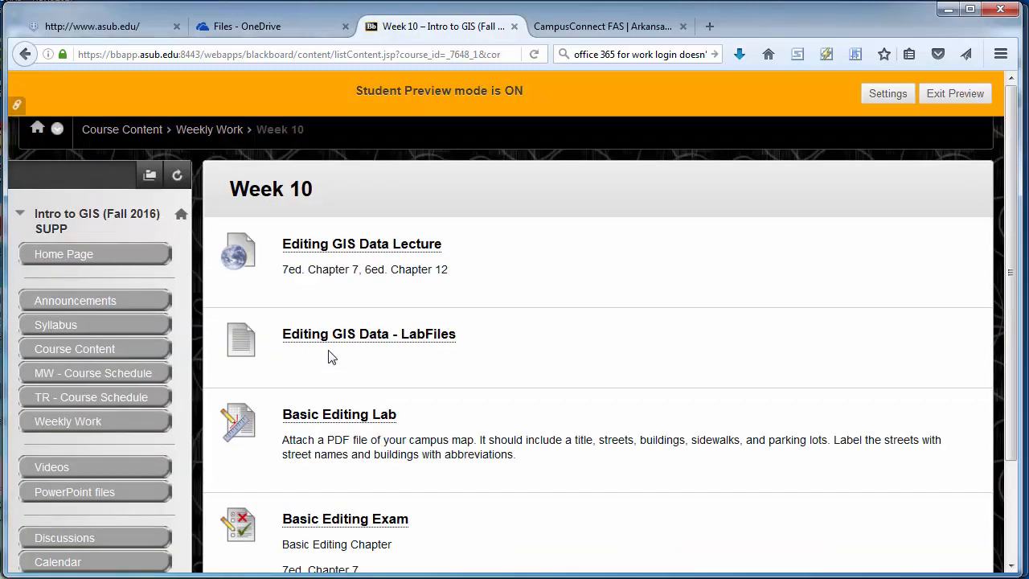
{"action": "left_click", "coordinate": [442, 343]}
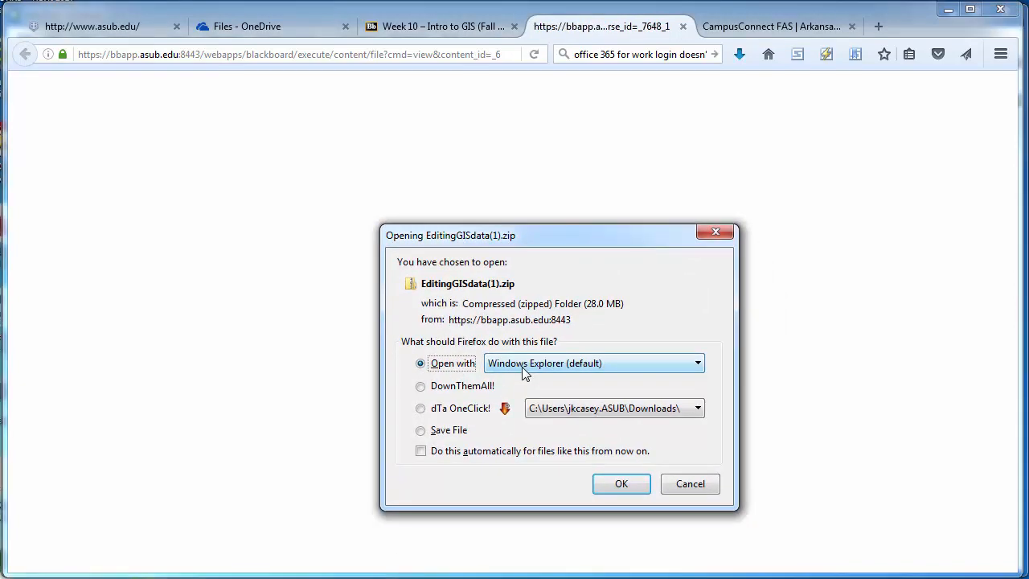
{"action": "left_click", "coordinate": [625, 486]}
{"action": "left_click", "coordinate": [625, 485]}
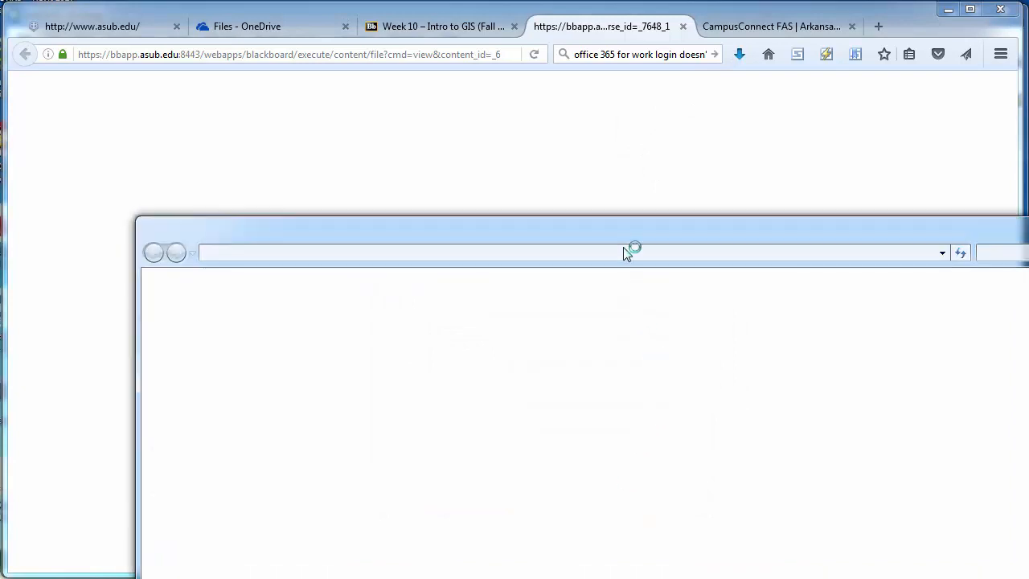
{"action": "left_click_drag", "start_coordinate": [618, 228], "coordinate": [478, 40]}
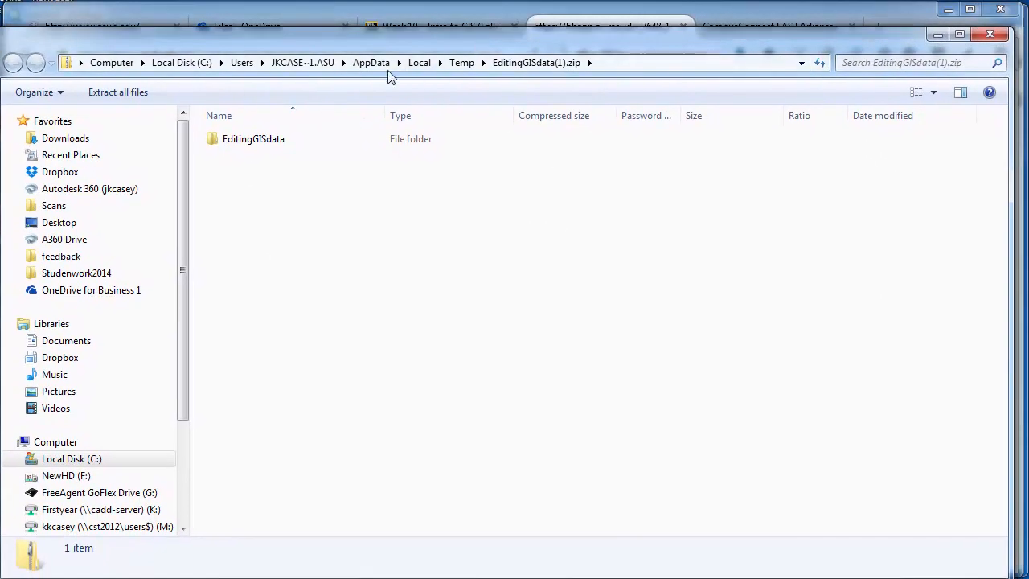
Extract all files from the EditingGISdata(1).zip archive into the My Documents folder
{"action": "left_click", "coordinate": [128, 95]}
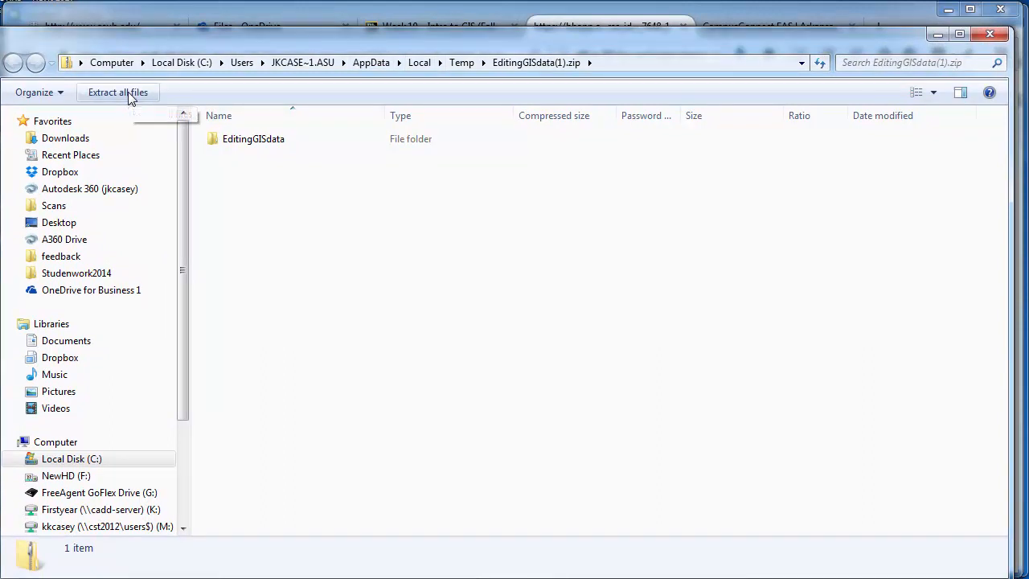
{"action": "left_click", "coordinate": [666, 267]}
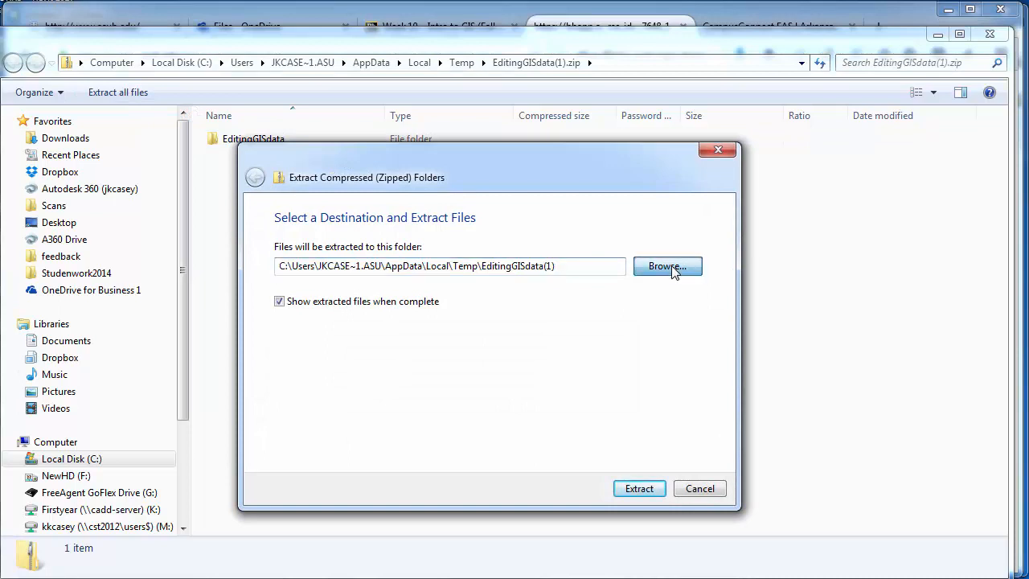
{"action": "left_click", "coordinate": [386, 309]}
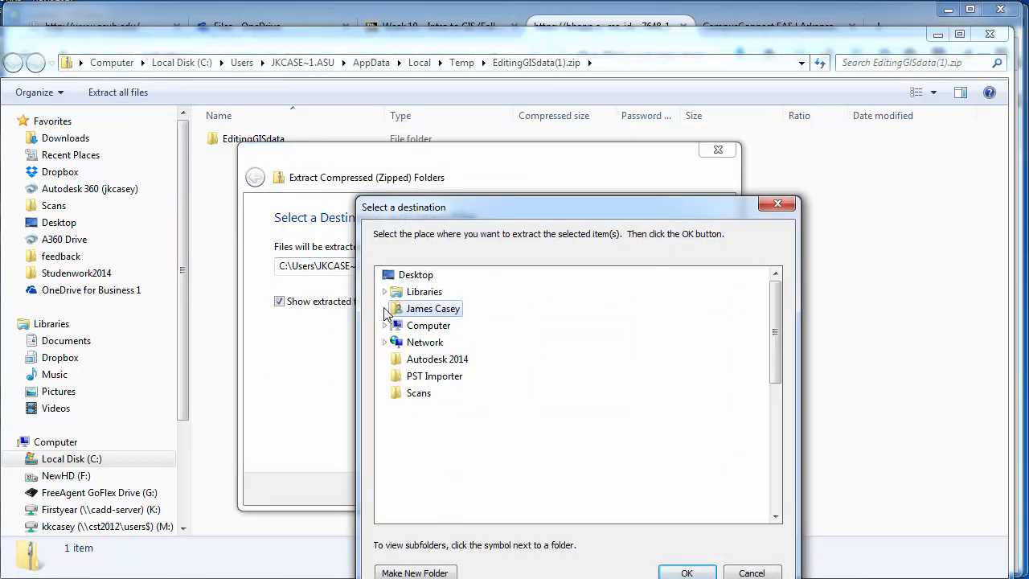
{"action": "scroll", "coordinate": [441, 474], "scroll_direction": "down", "scroll_amount": 3}
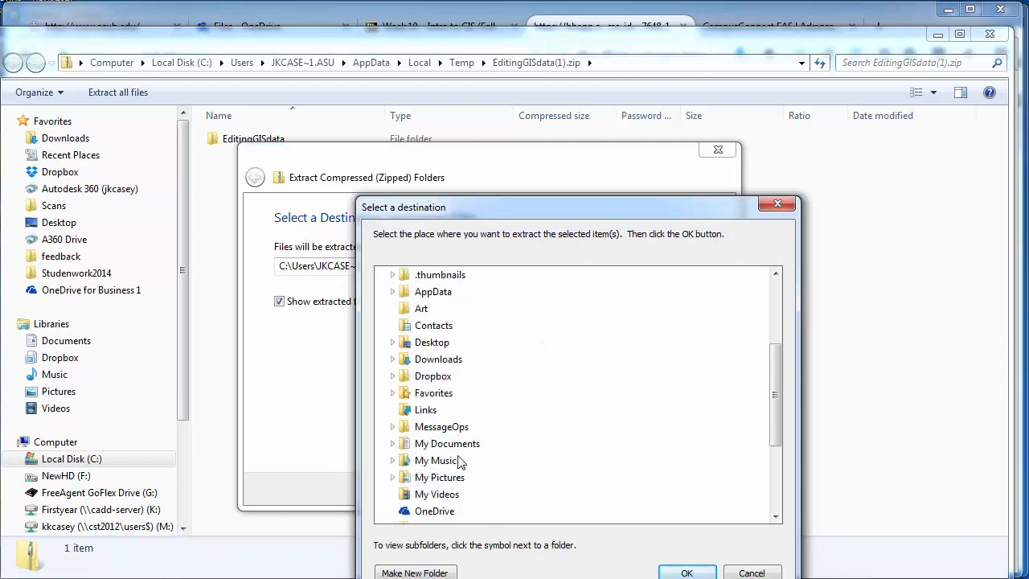
{"action": "scroll", "coordinate": [459, 461], "scroll_direction": "up", "scroll_amount": 1}
{"action": "left_click", "coordinate": [447, 510]}
{"action": "left_click", "coordinate": [661, 569]}
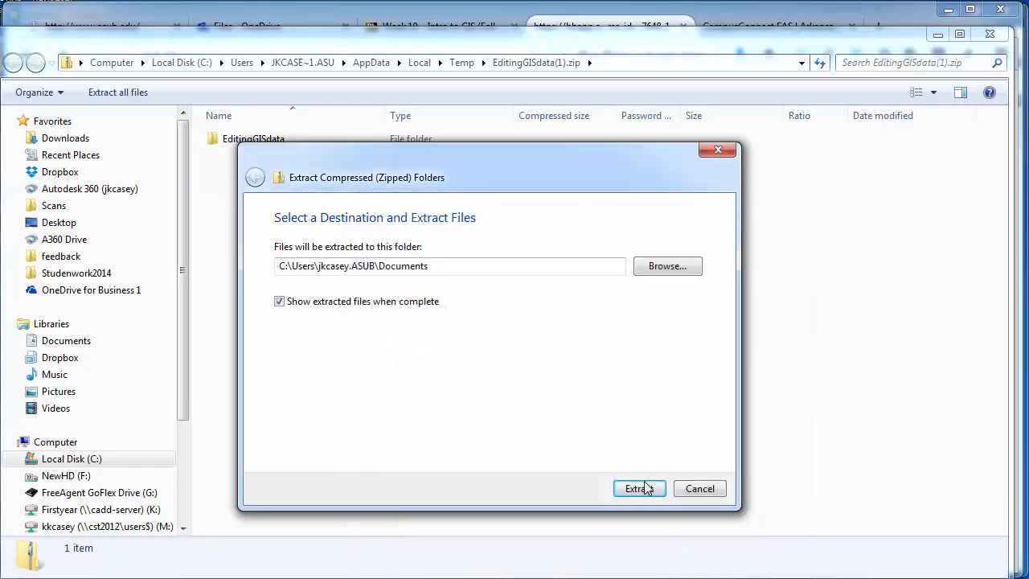
{"action": "left_click", "coordinate": [645, 485]}
{"action": "left_click", "coordinate": [640, 489]}
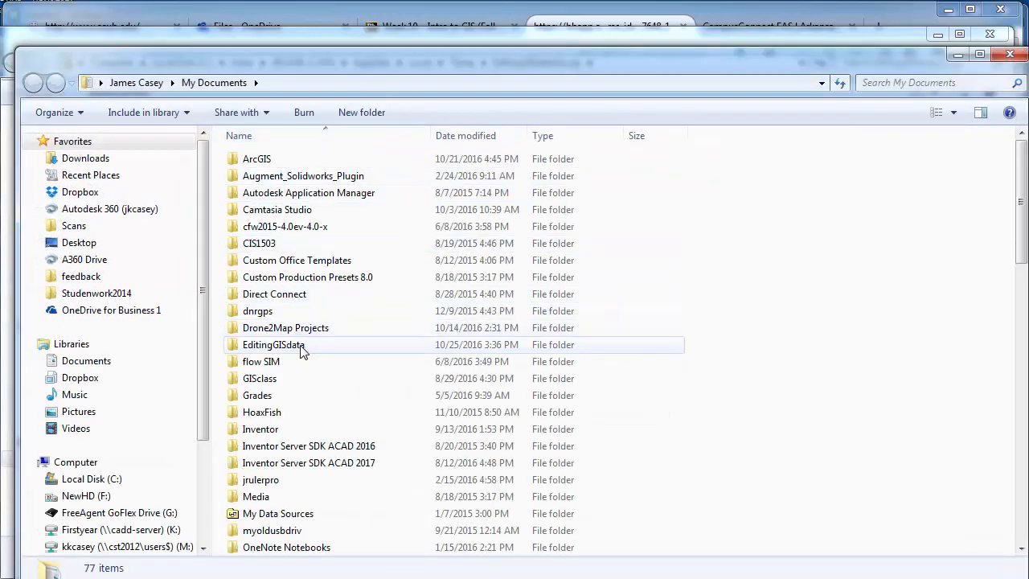
Open the extracted EditingGISdata folder and inspect its contents and full folder path
{"action": "left_click", "coordinate": [303, 351]}
{"action": "double_click", "coordinate": [325, 350]}
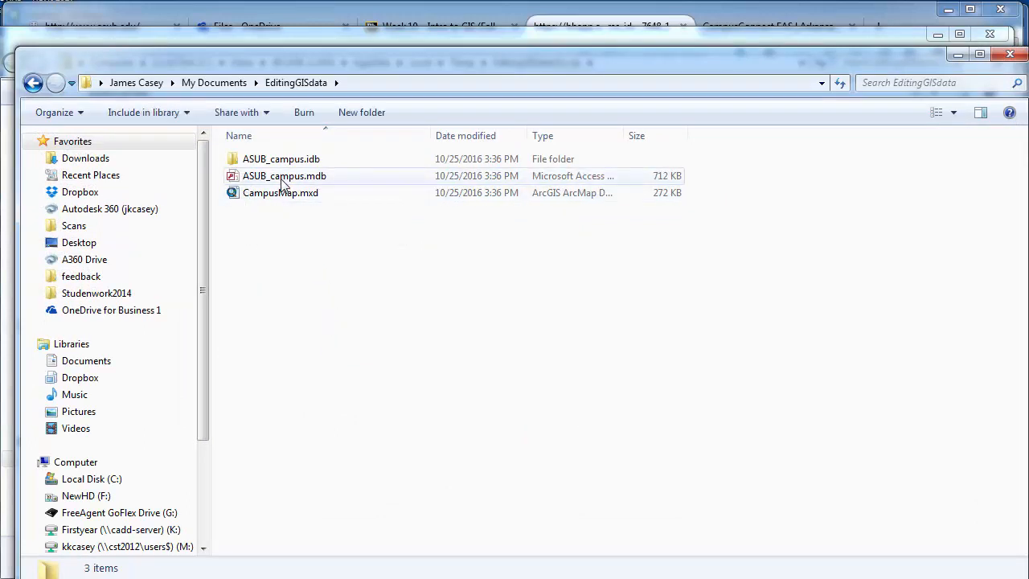
{"action": "left_click", "coordinate": [362, 83]}
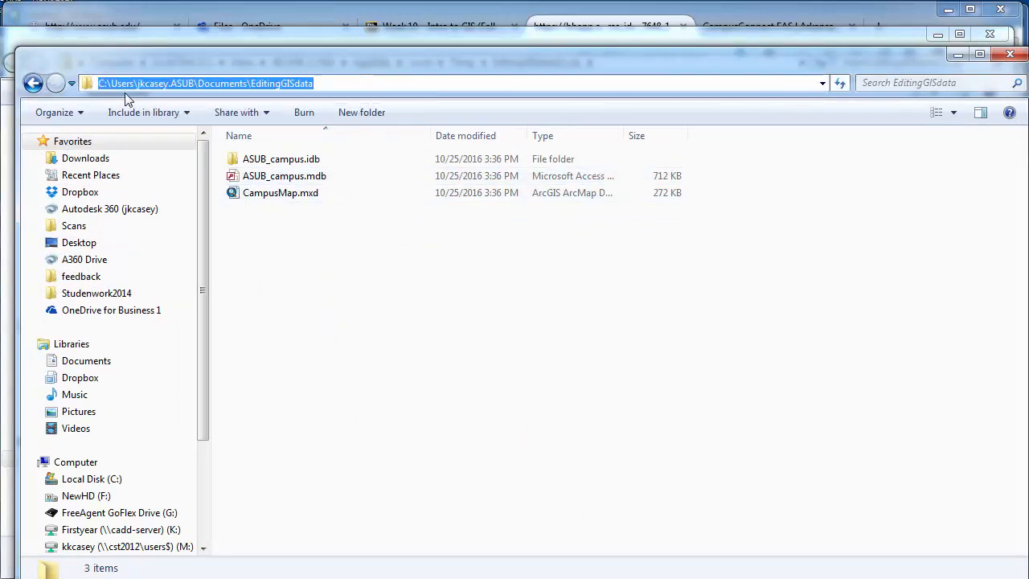
{"action": "left_click", "coordinate": [327, 83]}
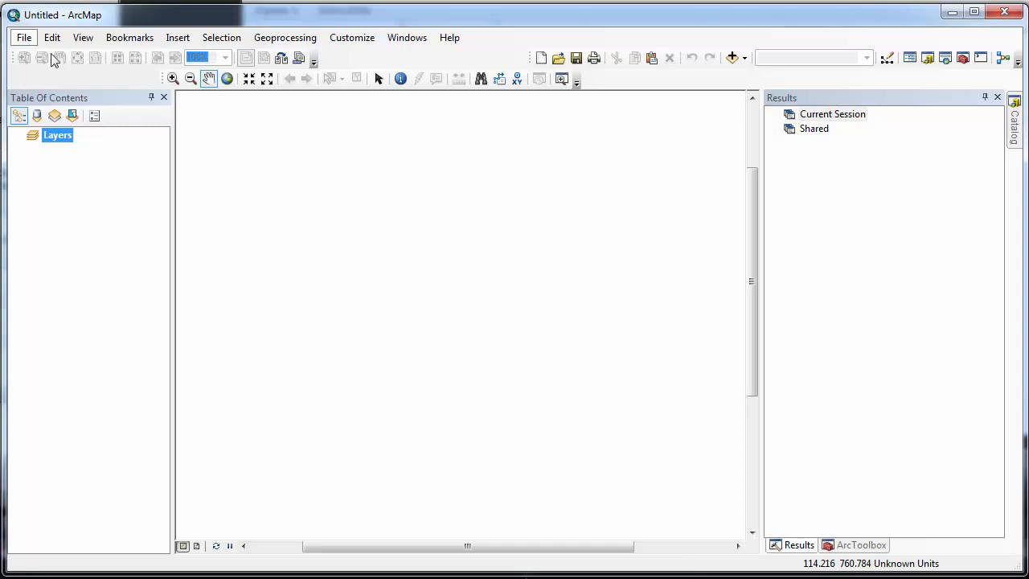
Switch to ArcMap and open the map document CampusMap.mxd from the EditingGISdata folder in My Documents
{"action": "left_click", "coordinate": [28, 41]}
{"action": "key", "text": "Escape"}
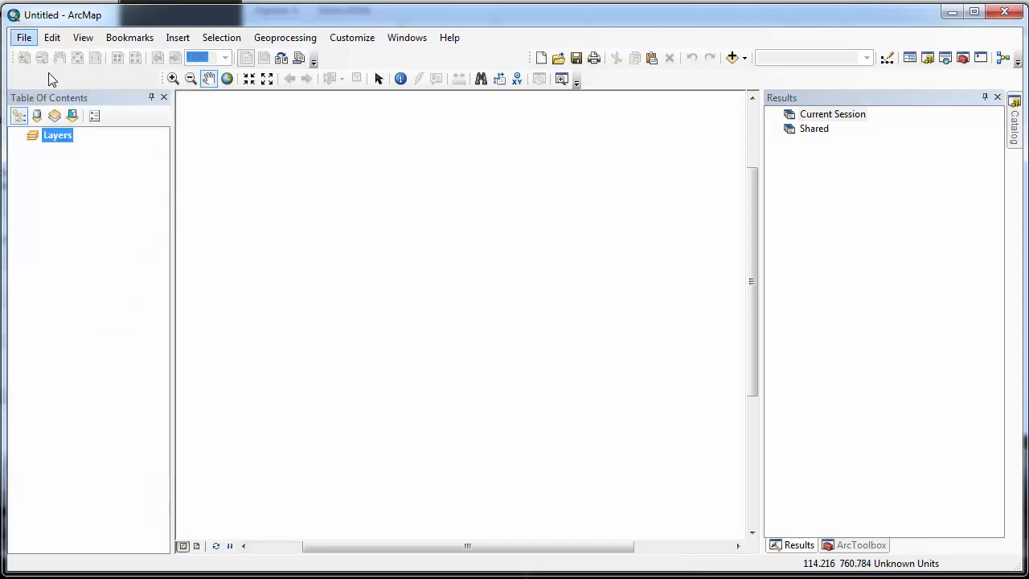
{"action": "left_click", "coordinate": [24, 37]}
{"action": "left_click", "coordinate": [46, 74]}
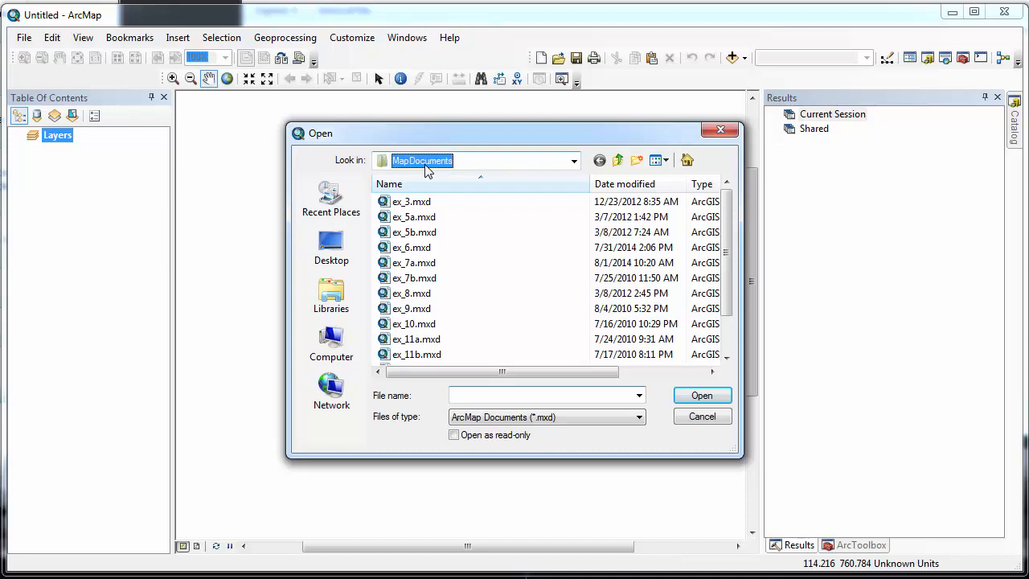
{"action": "left_click", "coordinate": [573, 161]}
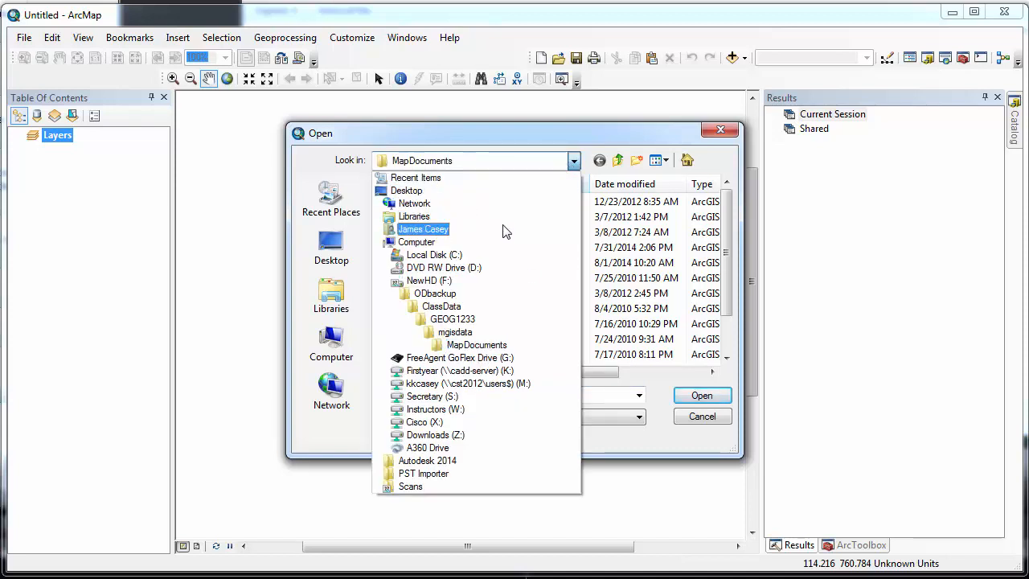
{"action": "left_click", "coordinate": [505, 230]}
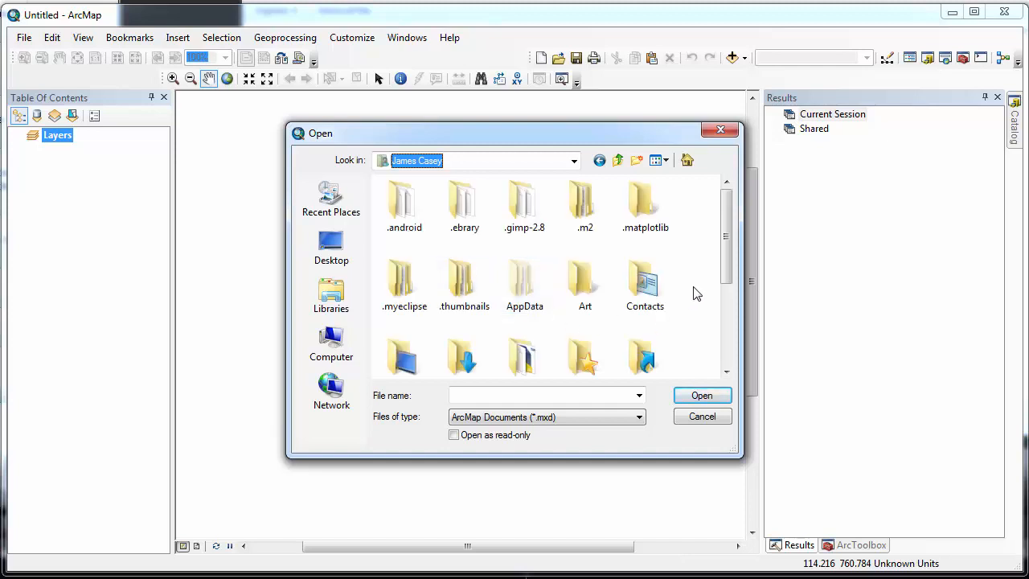
{"action": "left_click_drag", "start_coordinate": [725, 274], "coordinate": [726, 331]}
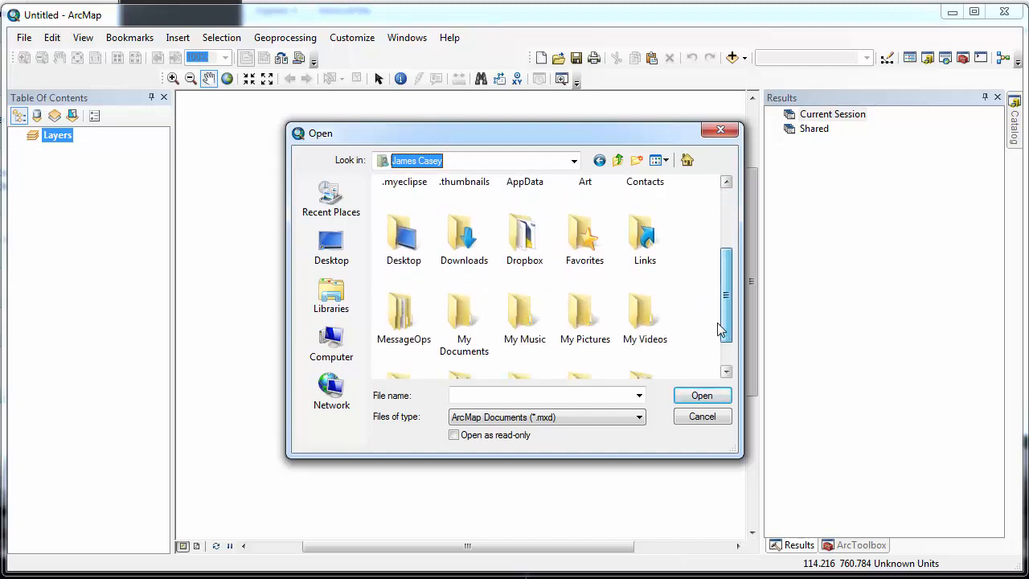
{"action": "double_click", "coordinate": [464, 322]}
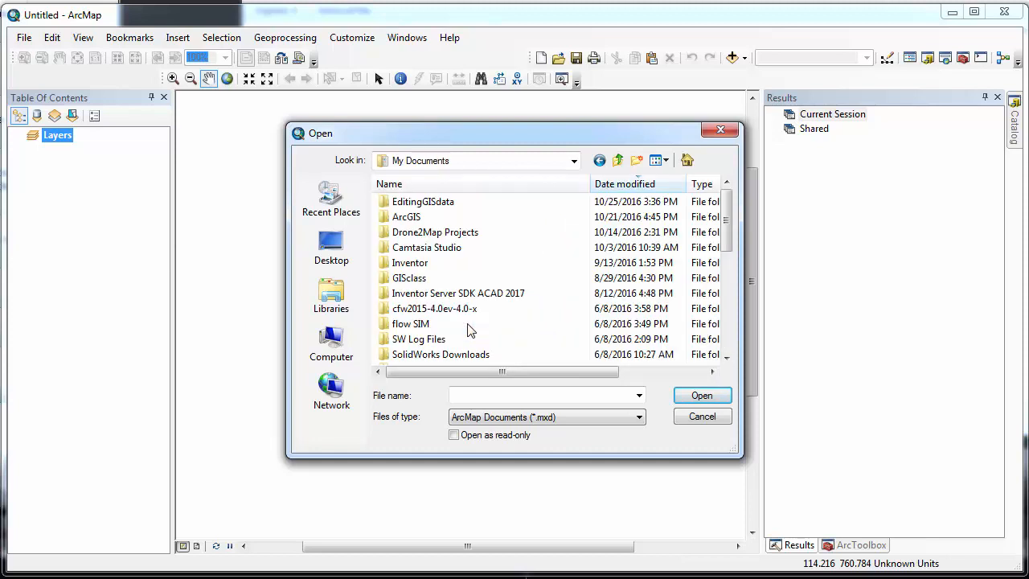
{"action": "double_click", "coordinate": [417, 202]}
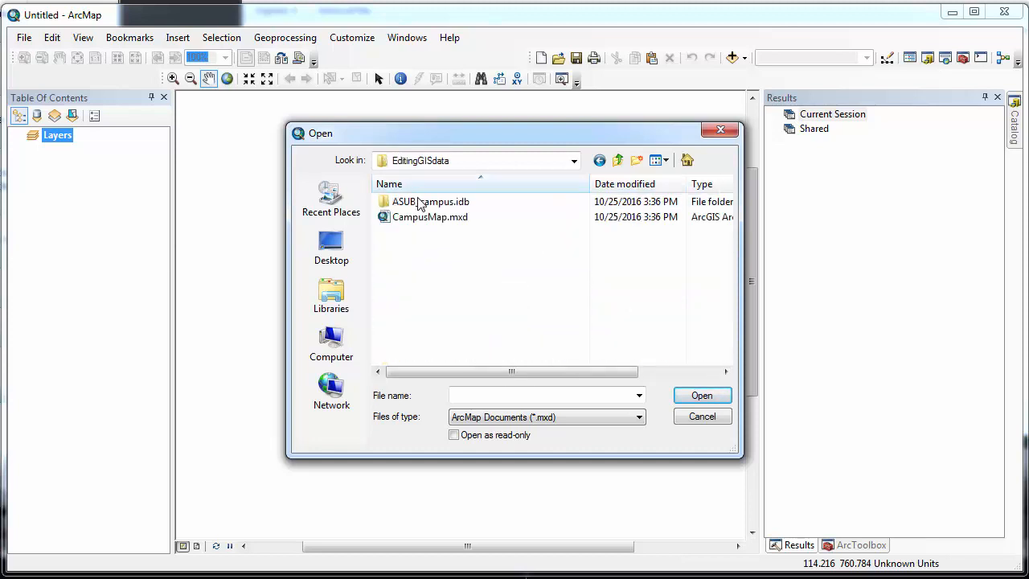
{"action": "left_click", "coordinate": [422, 219]}
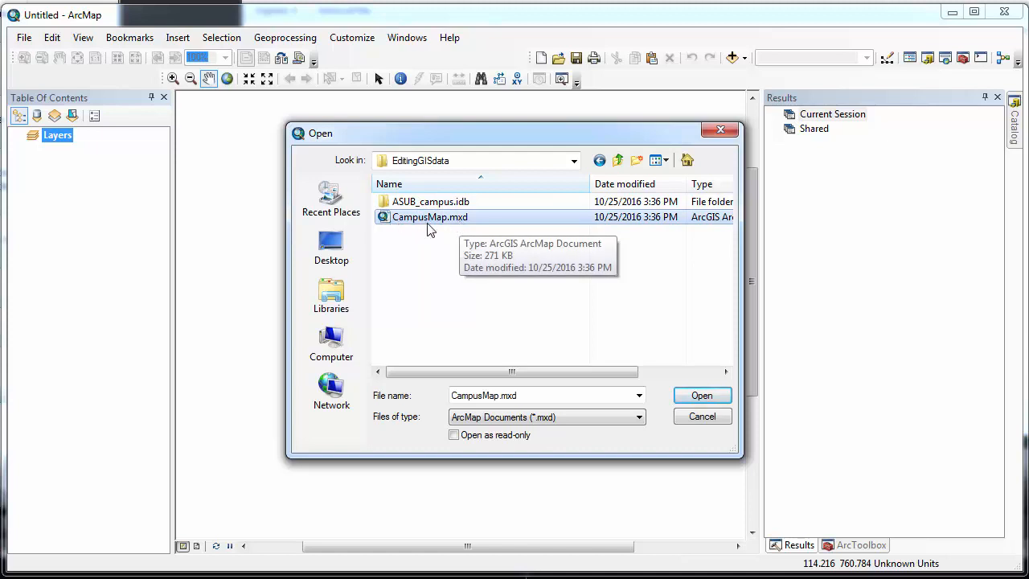
{"action": "key", "text": "Return"}
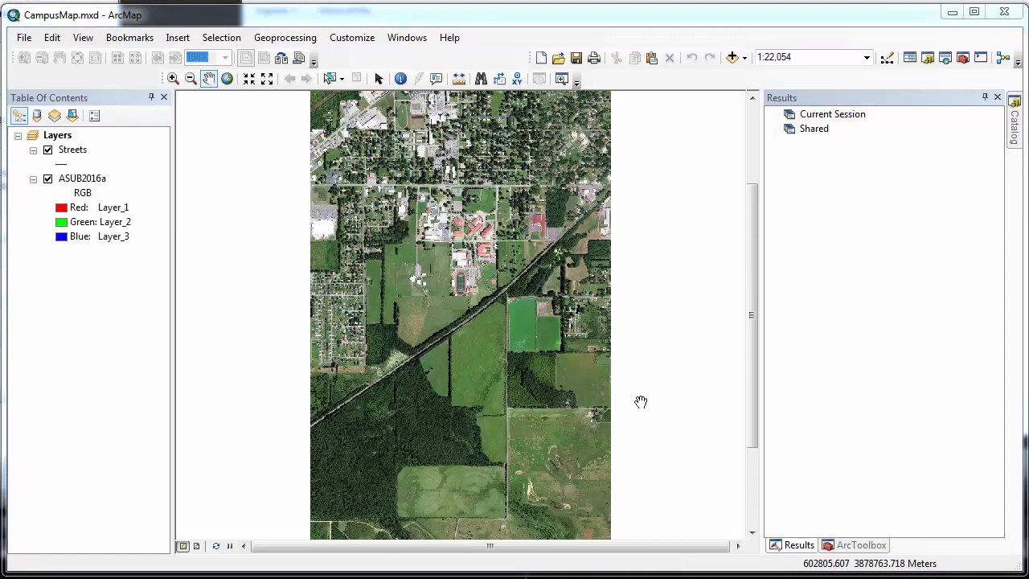
Zoom the map to the Streets layer and frame the campus at a scale of 1:4,000
{"action": "left_click", "coordinate": [74, 150]}
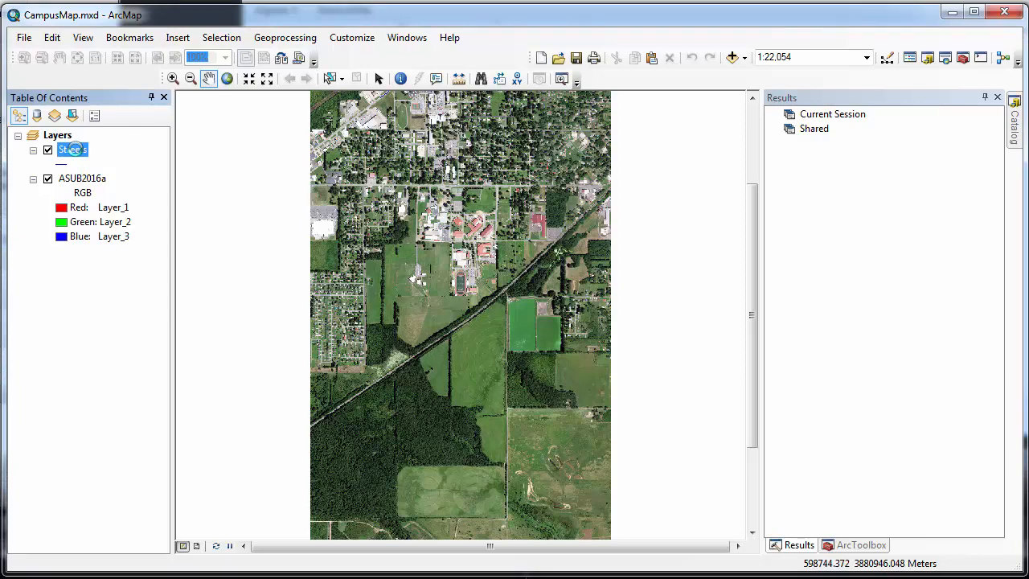
{"action": "right_click", "coordinate": [73, 150]}
{"action": "left_click", "coordinate": [137, 233]}
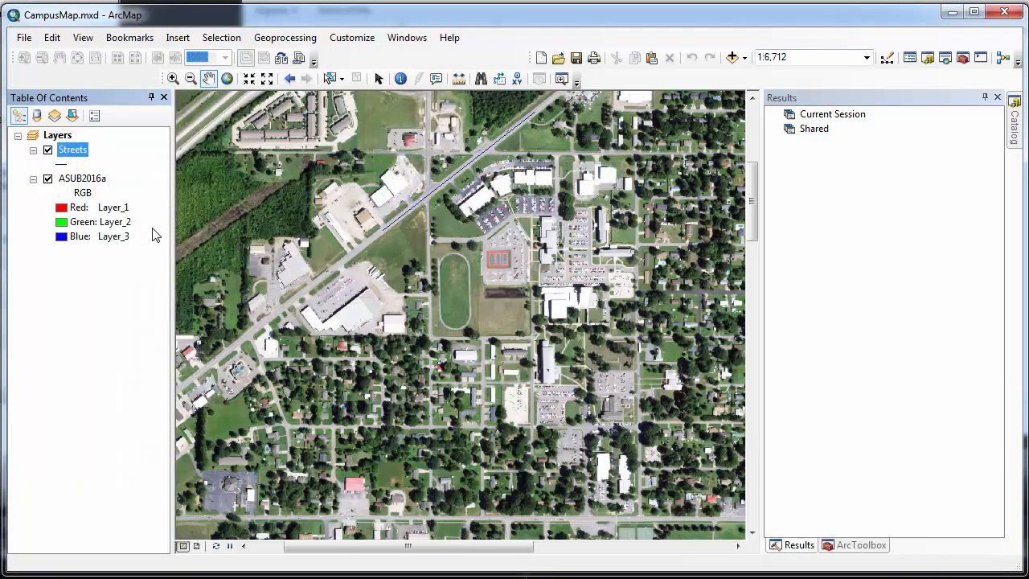
{"action": "left_click_drag", "start_coordinate": [445, 265], "coordinate": [374, 310]}
{"action": "scroll", "coordinate": [404, 257], "scroll_direction": "down", "scroll_amount": 4}
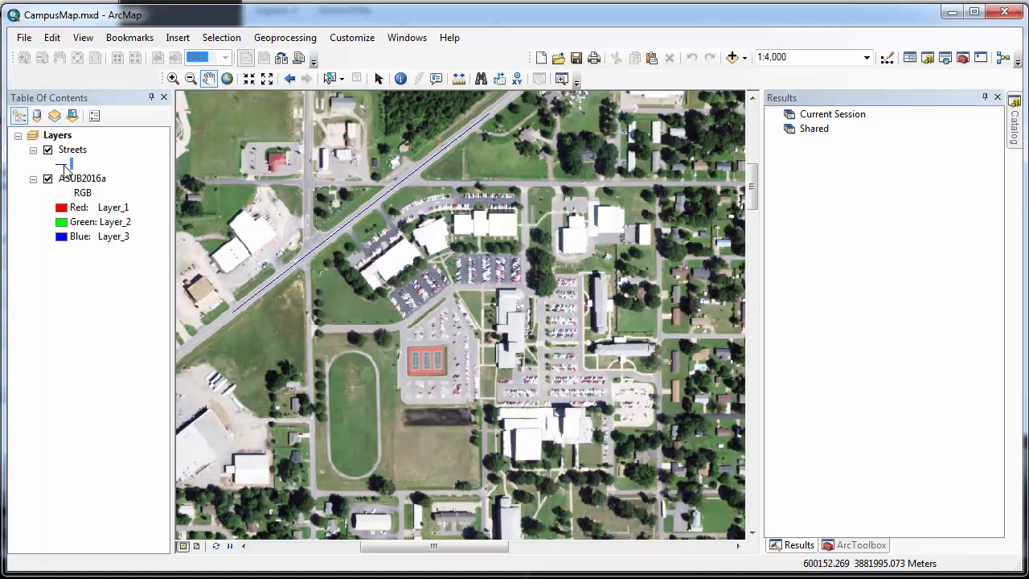
Change the Streets layer's line symbol to the ESRI Highway style
{"action": "left_click", "coordinate": [63, 165]}
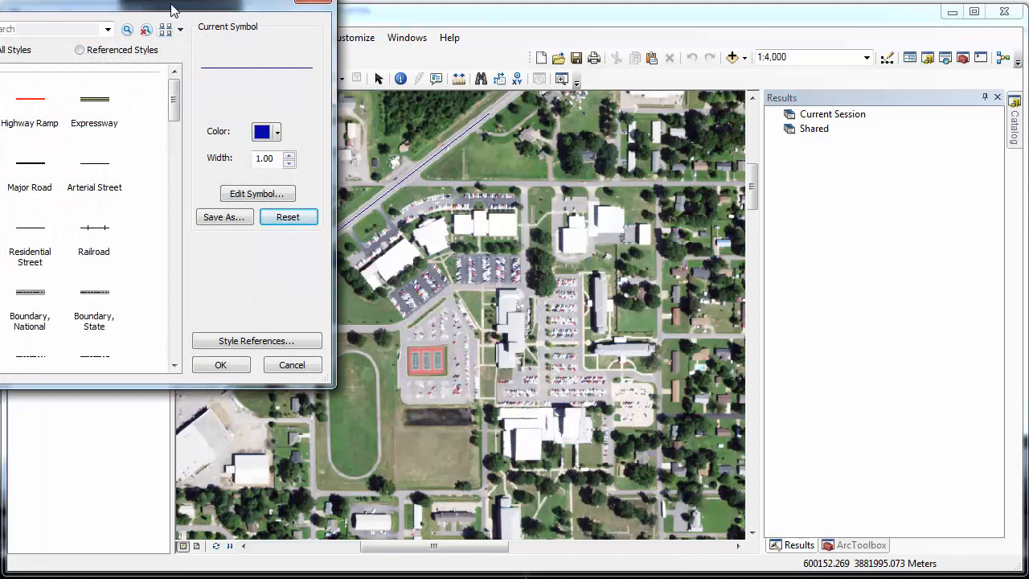
{"action": "left_click_drag", "start_coordinate": [201, 2], "coordinate": [535, 82]}
{"action": "left_click", "coordinate": [300, 184]}
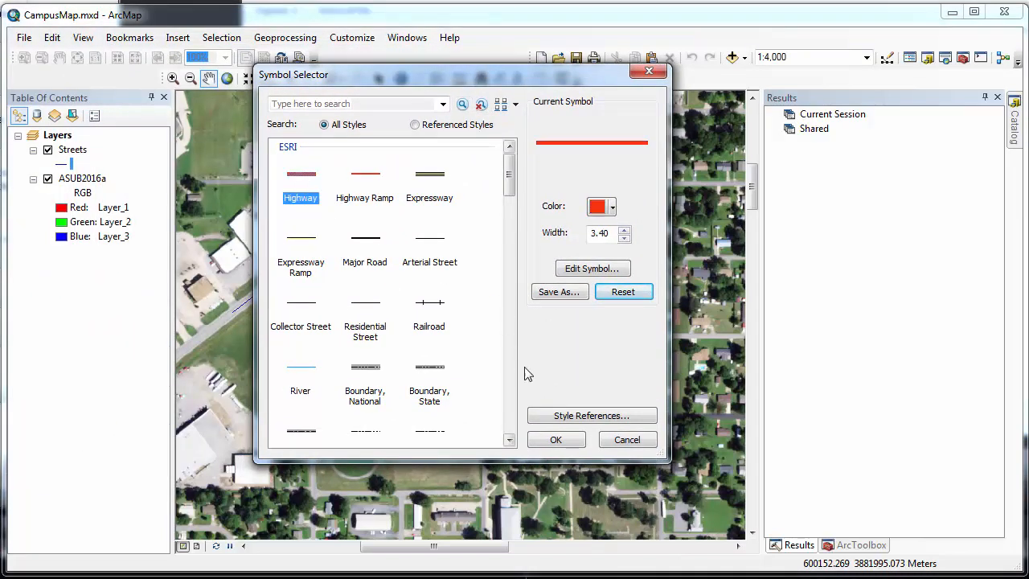
{"action": "left_click", "coordinate": [555, 439]}
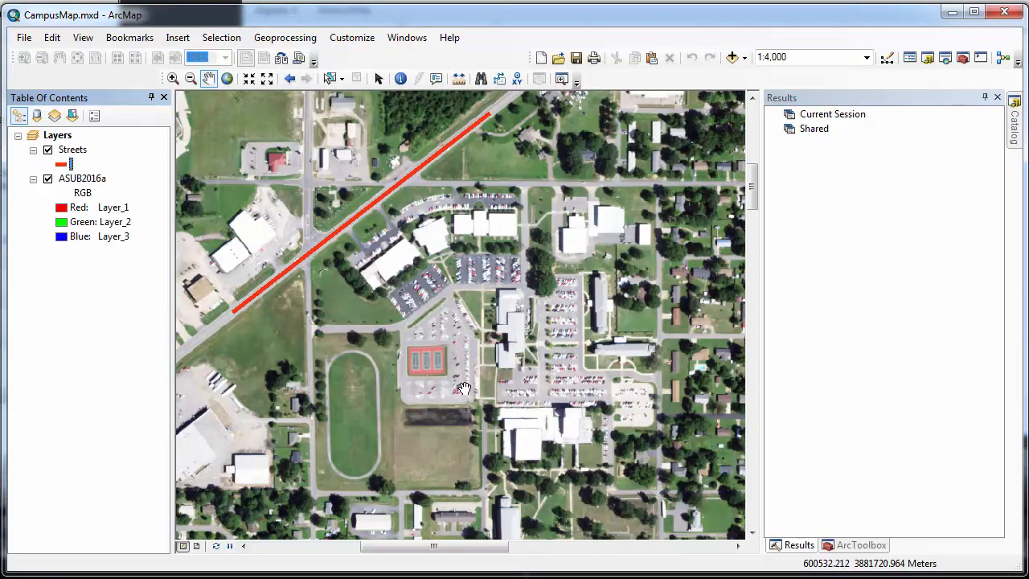
Show the Editor toolbar and place it over the upper part of the map
{"action": "right_click", "coordinate": [400, 80]}
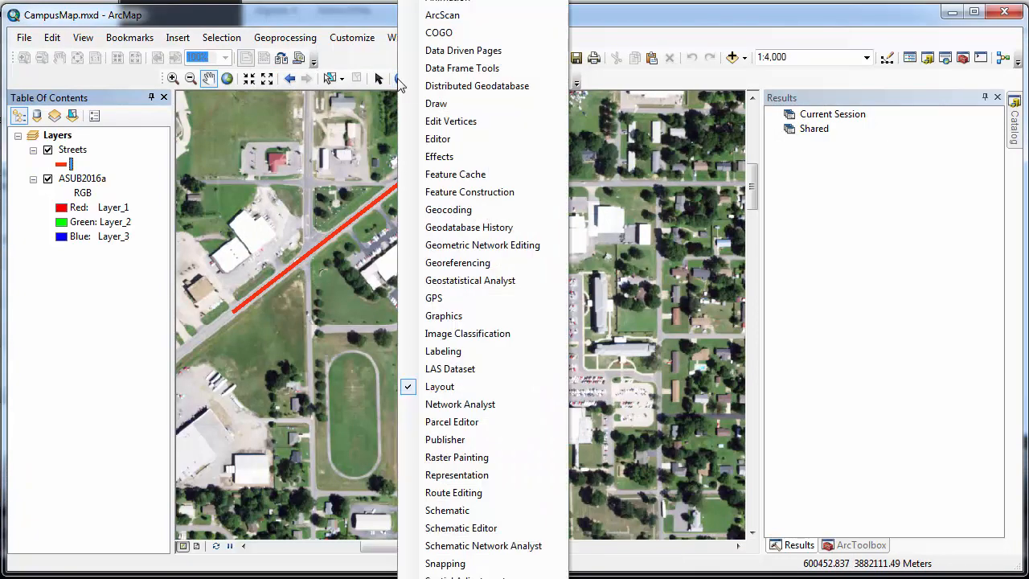
{"action": "left_click", "coordinate": [431, 142]}
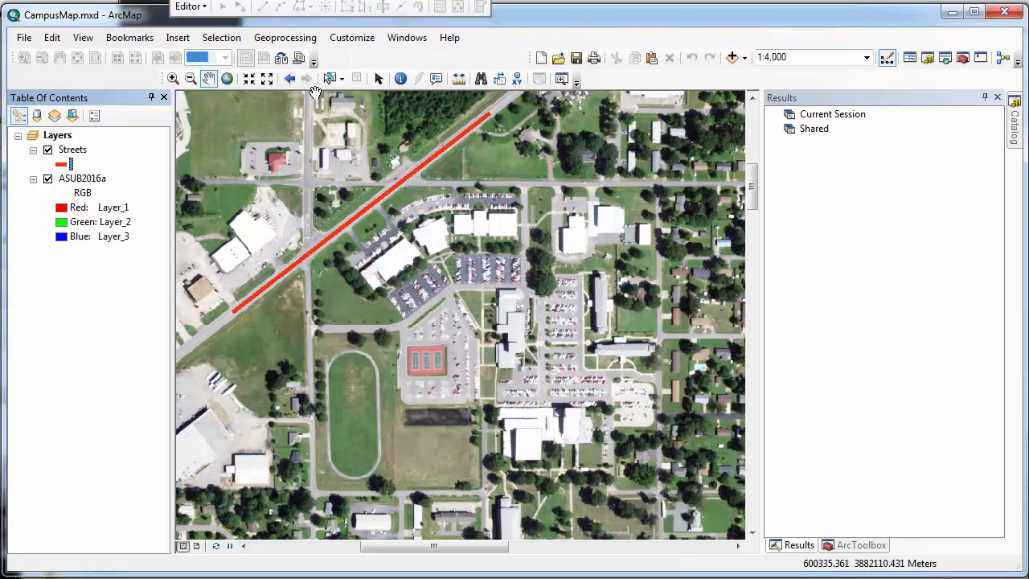
{"action": "left_click_drag", "start_coordinate": [246, 4], "coordinate": [284, 114]}
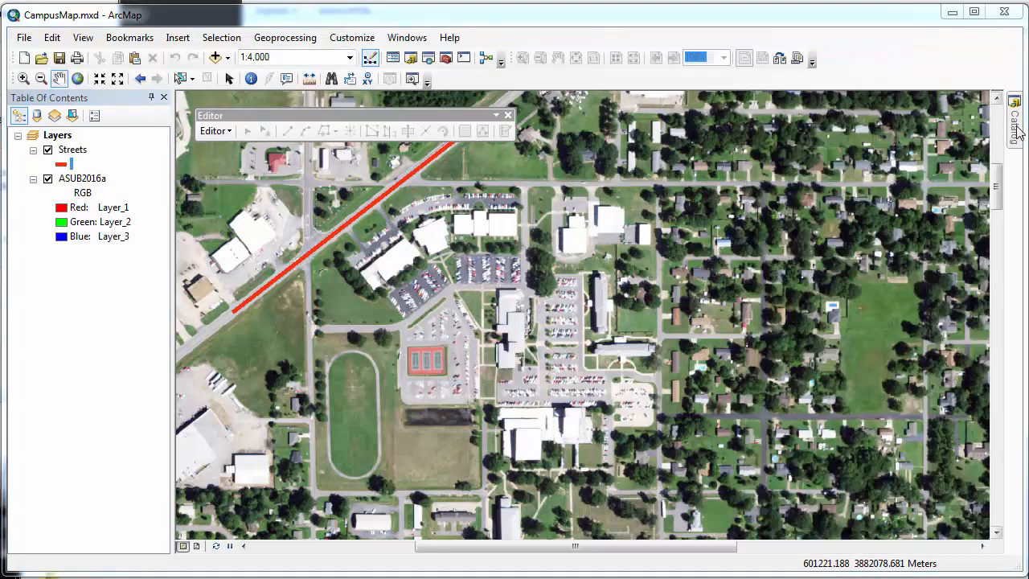
Expand the home folder and the ASUB_campus.mdb geodatabase in the Catalog, and select the ASUB2016a raster
{"action": "mouse_move", "coordinate": [1018, 133]}
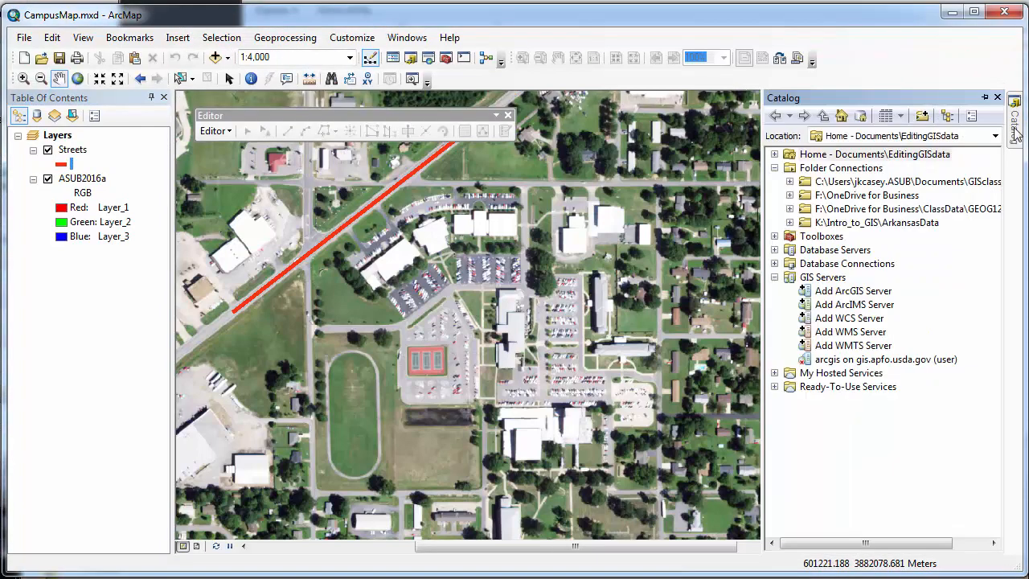
{"action": "left_click", "coordinate": [775, 155]}
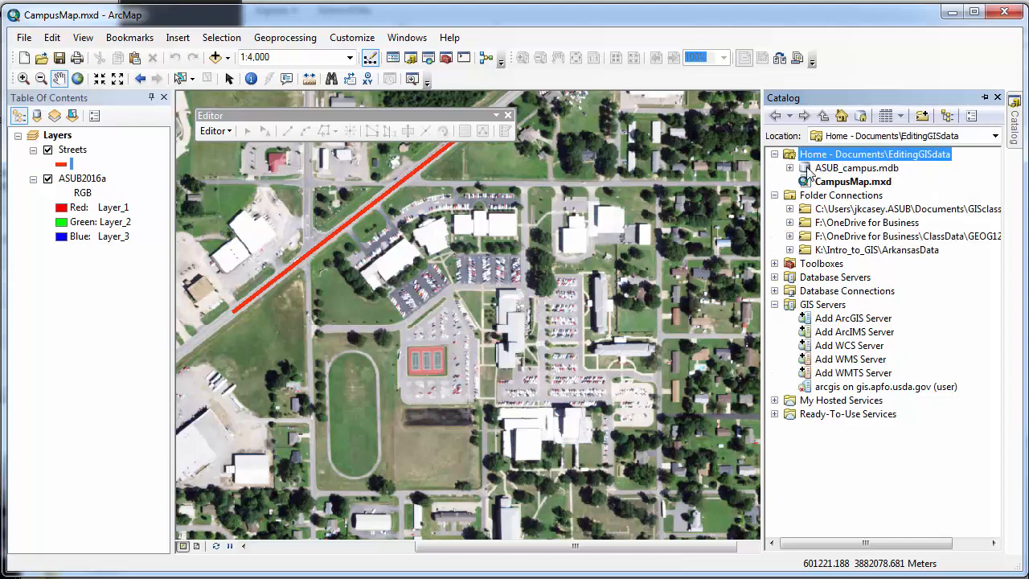
{"action": "left_click", "coordinate": [789, 168]}
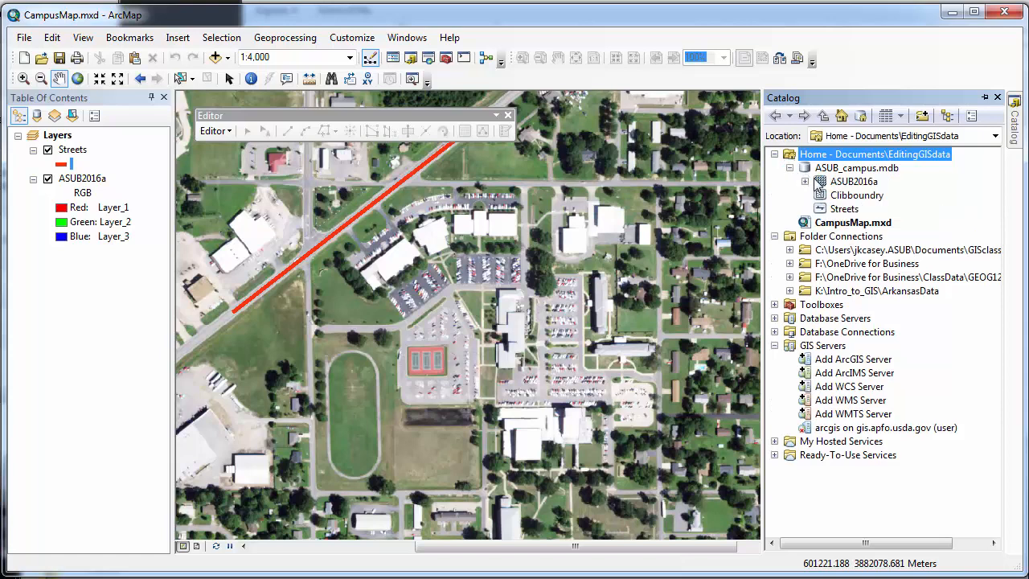
{"action": "left_click", "coordinate": [852, 182]}
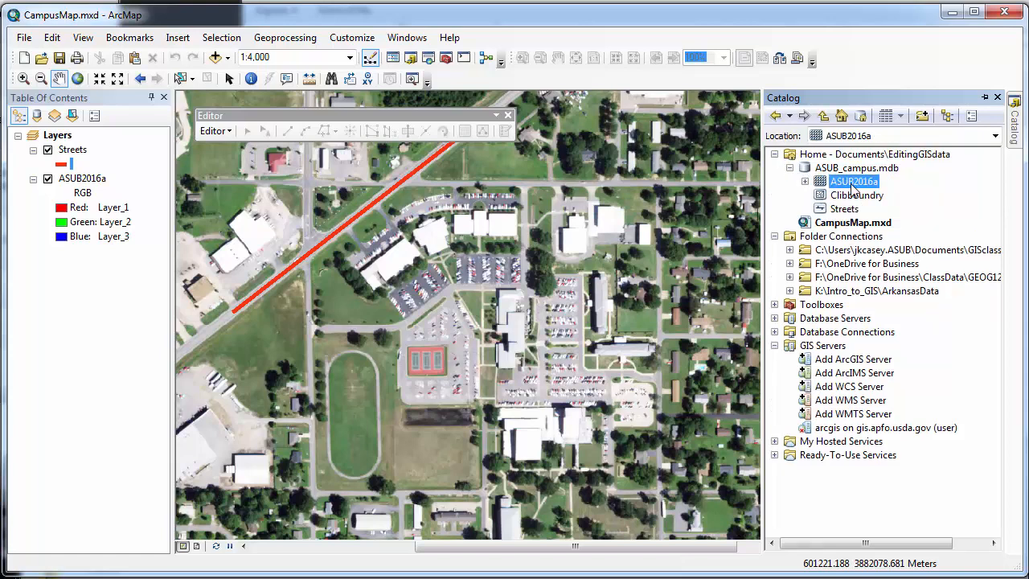
Keep the Catalog window docked open, and select Streets both in the geodatabase and in the table of contents
{"action": "left_click", "coordinate": [93, 181]}
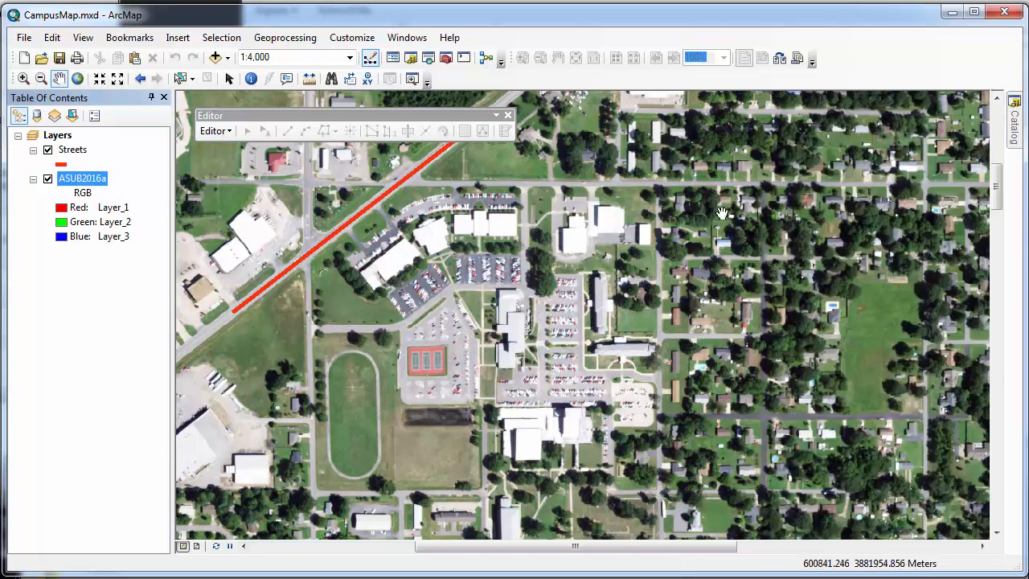
{"action": "mouse_move", "coordinate": [1016, 119]}
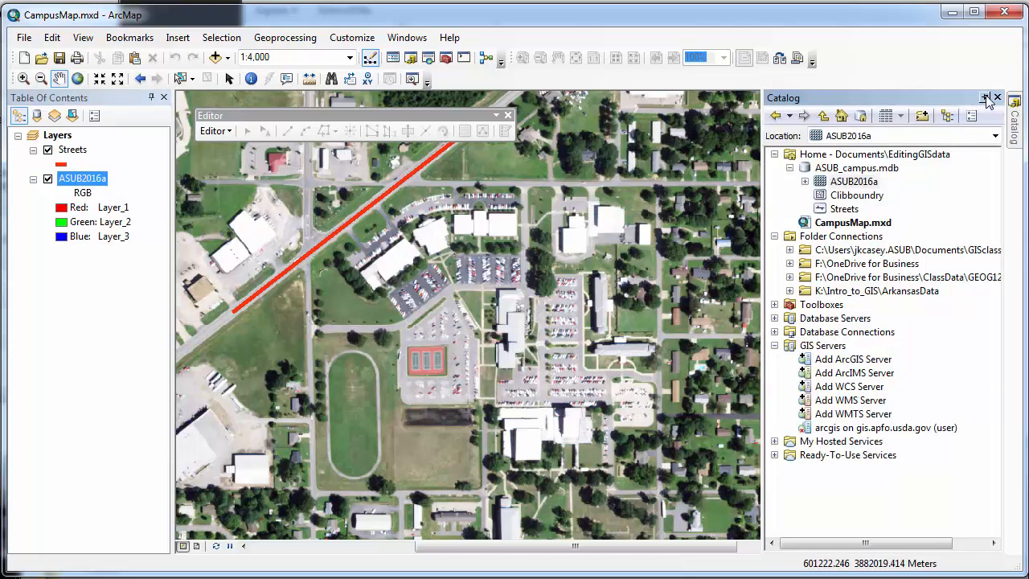
{"action": "left_click", "coordinate": [984, 97]}
{"action": "left_click", "coordinate": [858, 209]}
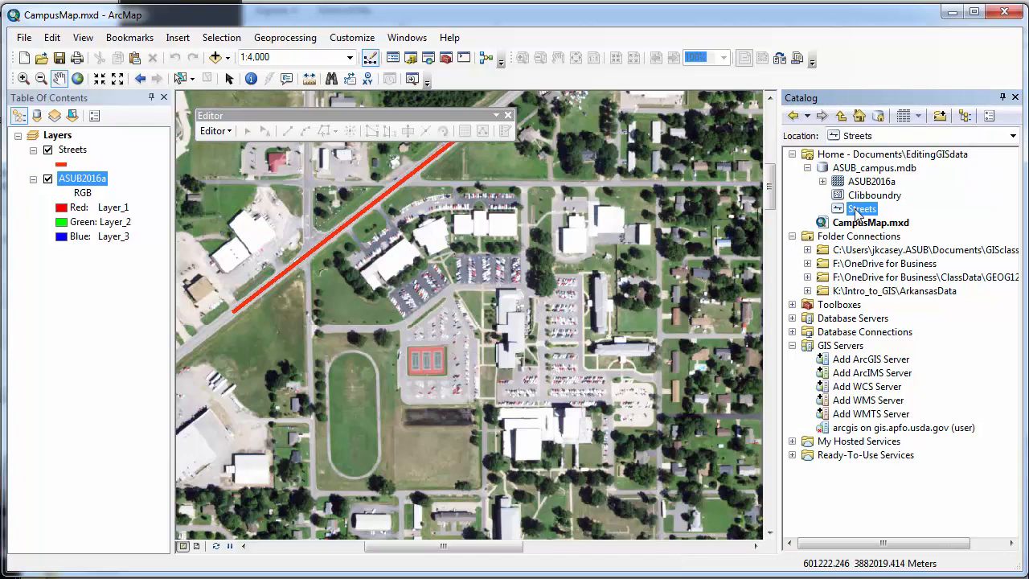
{"action": "left_click", "coordinate": [74, 151]}
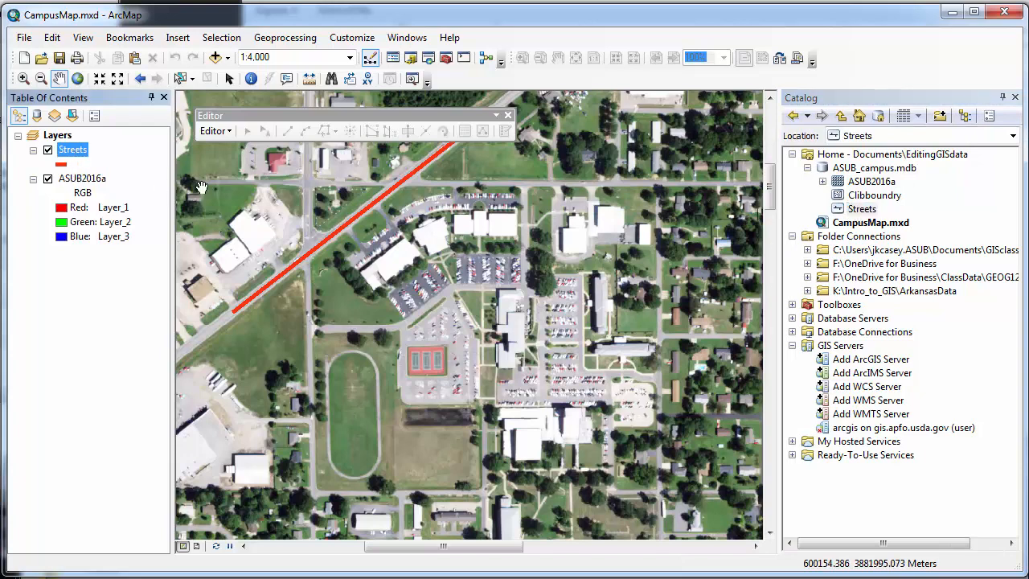
Select the ASUB_campus.mdb geodatabase and undock the Catalog window so it floats over the map
{"action": "left_click", "coordinate": [876, 171]}
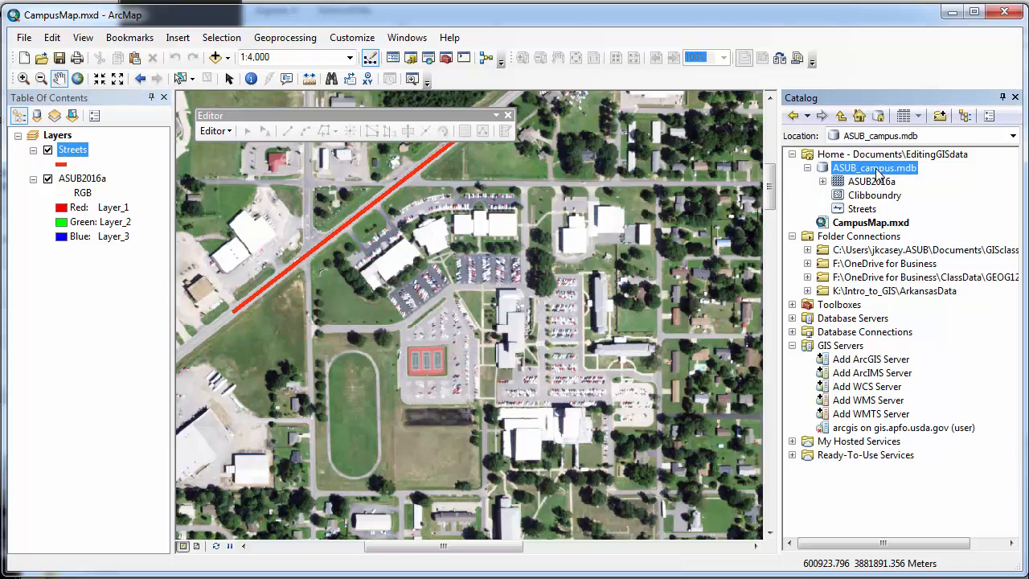
{"action": "right_click", "coordinate": [878, 171]}
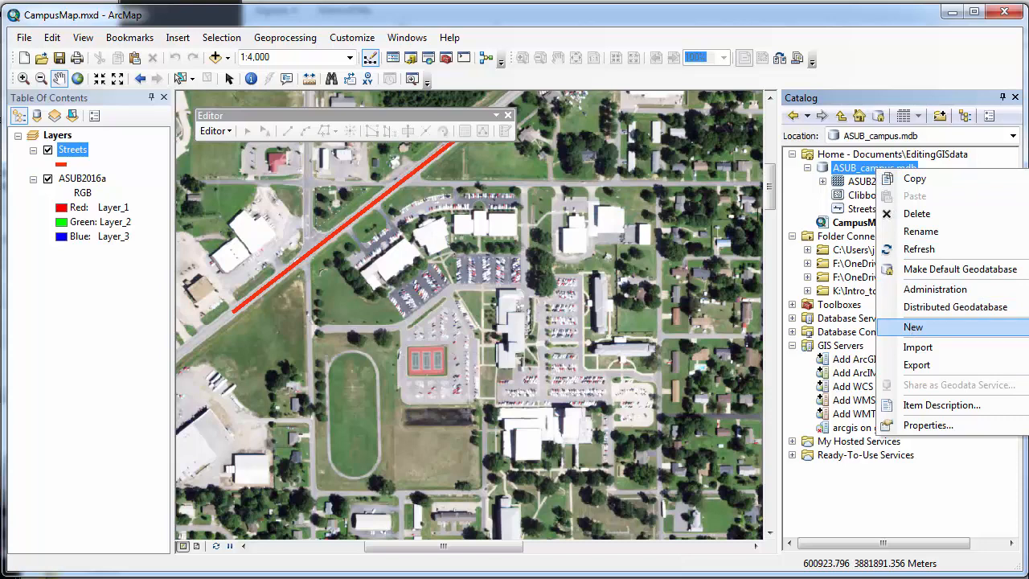
{"action": "left_click", "coordinate": [846, 98]}
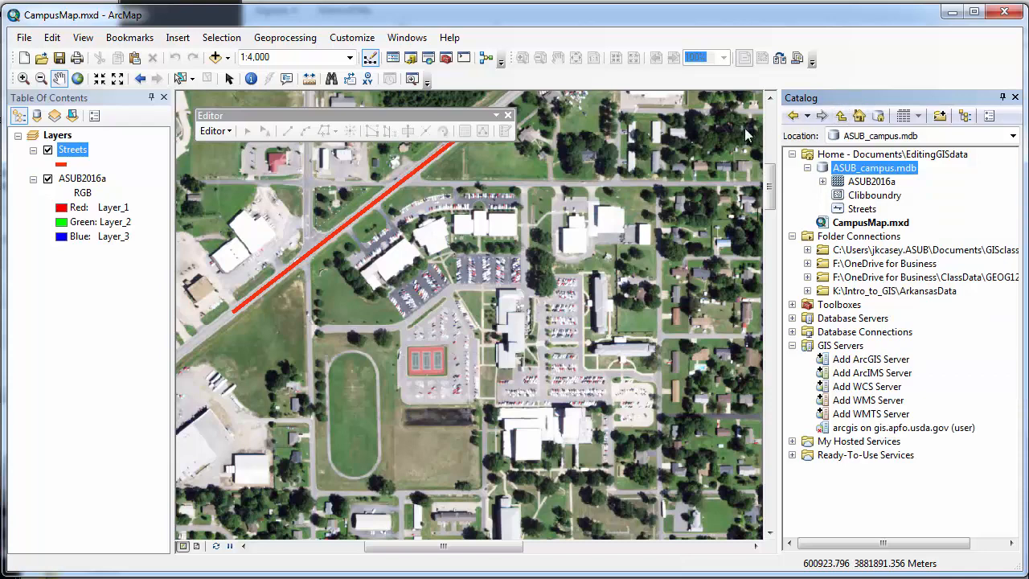
{"action": "left_click_drag", "start_coordinate": [578, 159], "coordinate": [482, 137]}
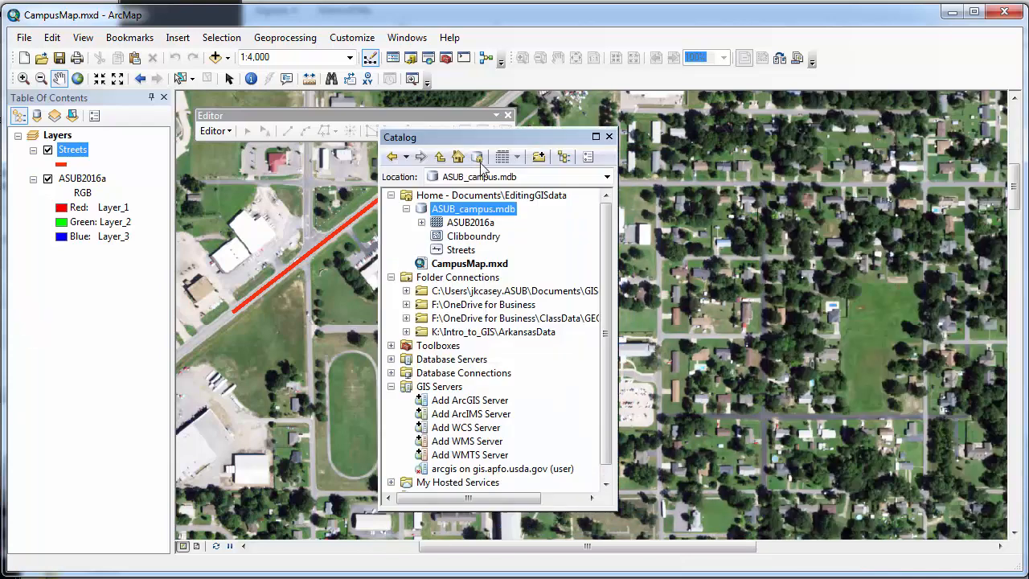
Start a new polygon feature class named buildings in the ASUB_campus.mdb geodatabase
{"action": "right_click", "coordinate": [468, 211]}
{"action": "mouse_move", "coordinate": [514, 369]}
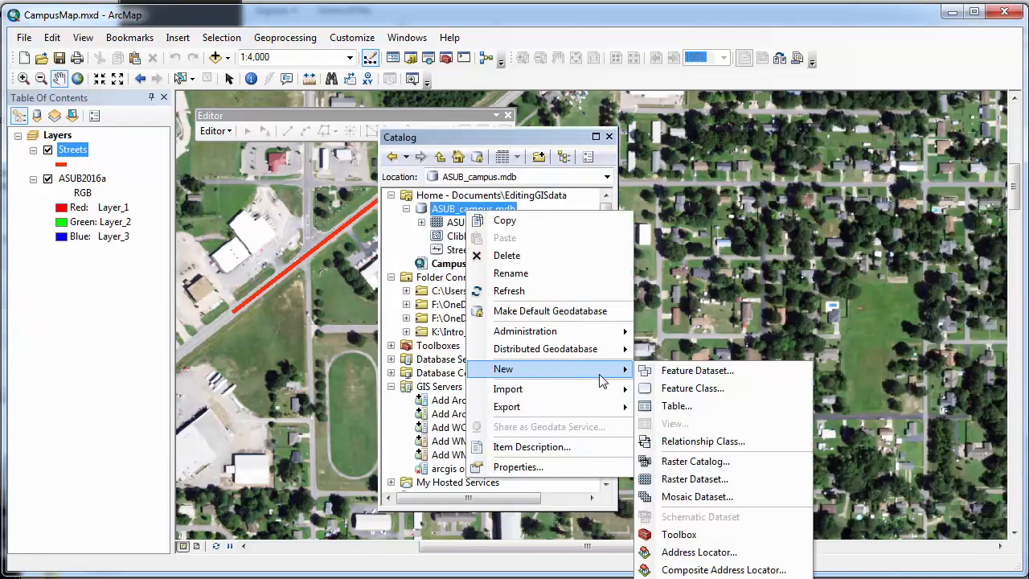
{"action": "left_click", "coordinate": [726, 391]}
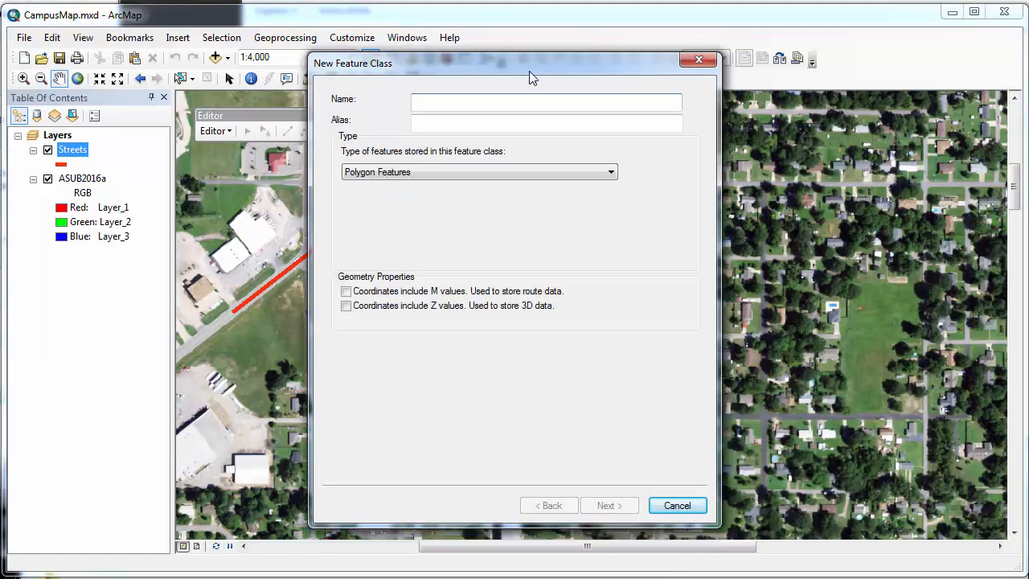
{"action": "type", "text": "b"}
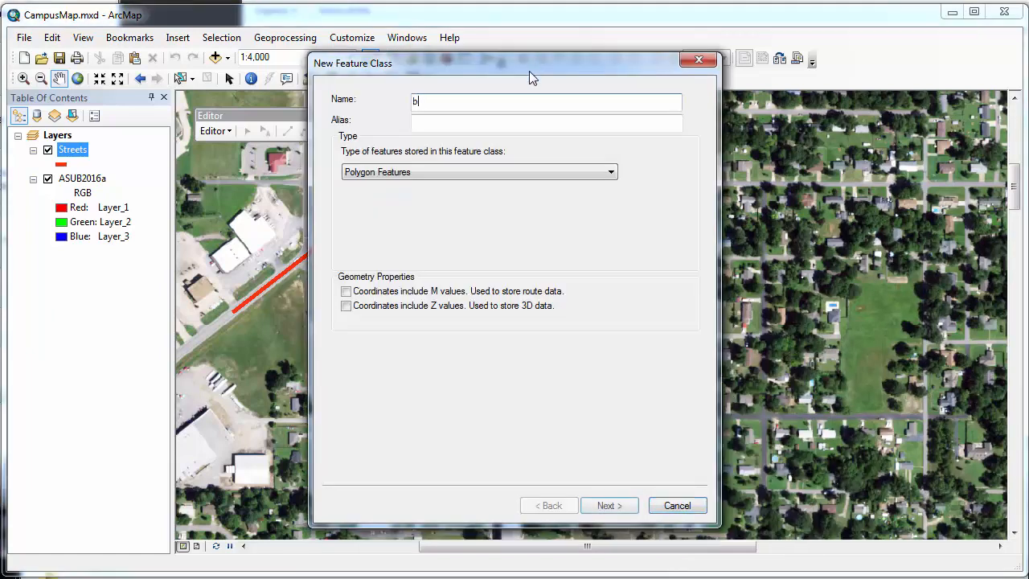
{"action": "type", "text": "uil"}
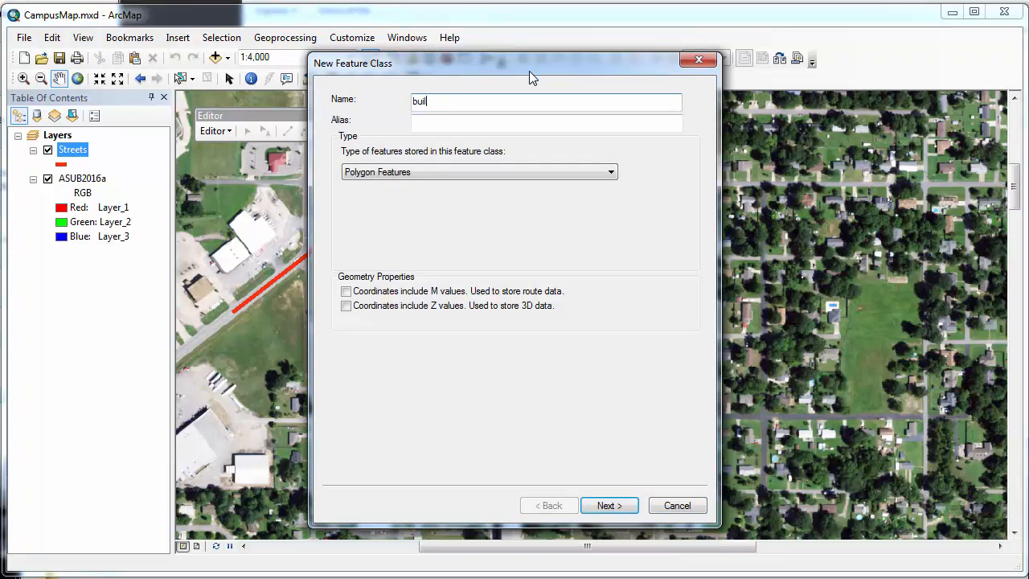
{"action": "type", "text": "dings"}
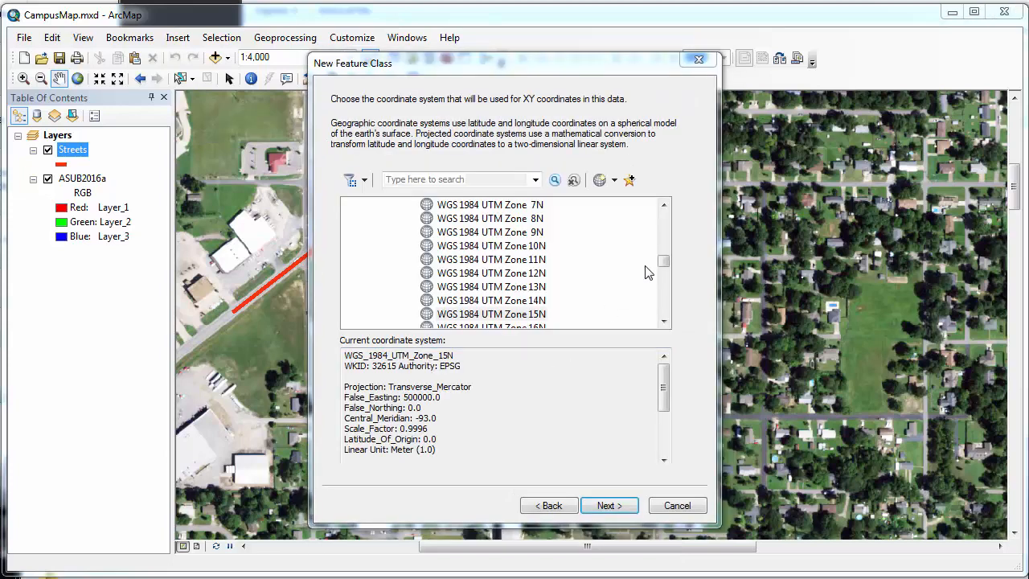
Expand the projected State Plane coordinate systems down to the NAD 1983 (2011) (US Feet) group
{"action": "left_click_drag", "start_coordinate": [662, 264], "coordinate": [662, 216]}
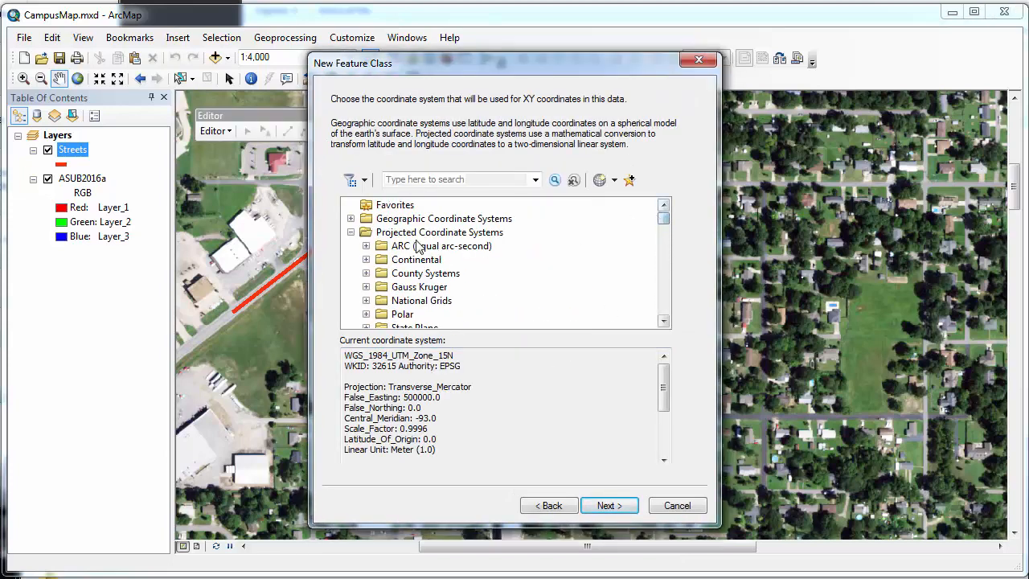
{"action": "left_click", "coordinate": [350, 232]}
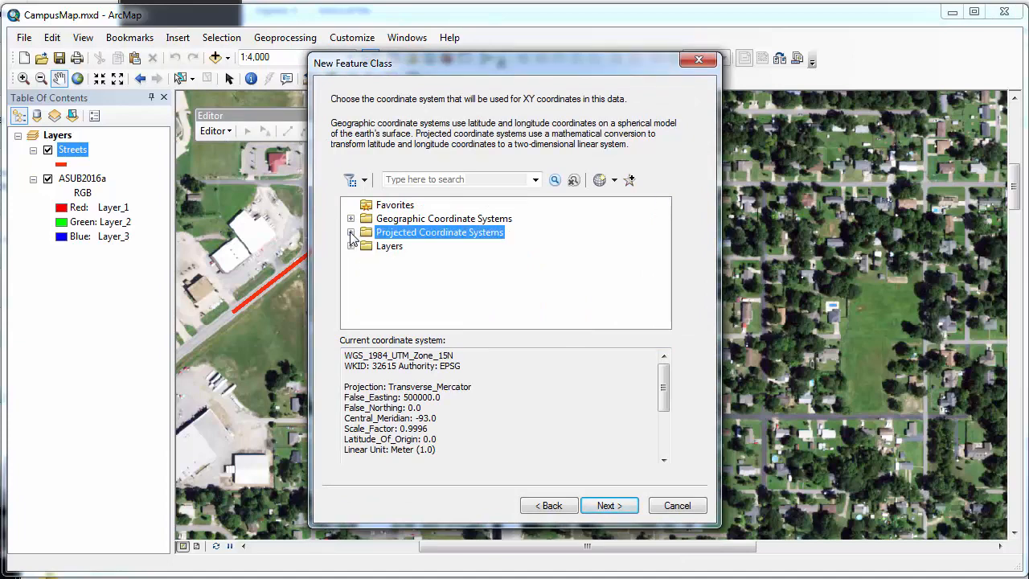
{"action": "left_click", "coordinate": [351, 232]}
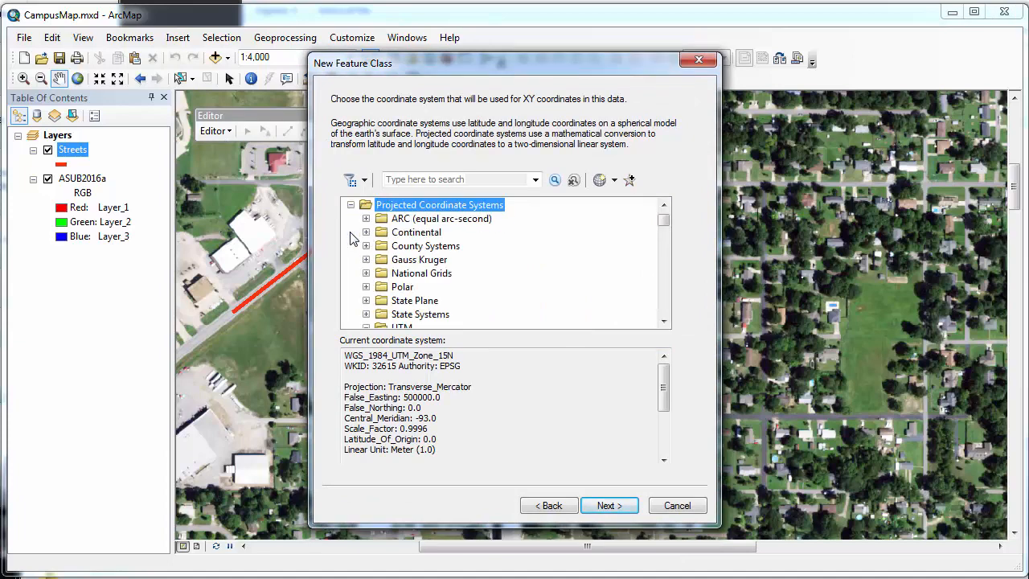
{"action": "left_click", "coordinate": [412, 302]}
{"action": "left_click", "coordinate": [366, 301]}
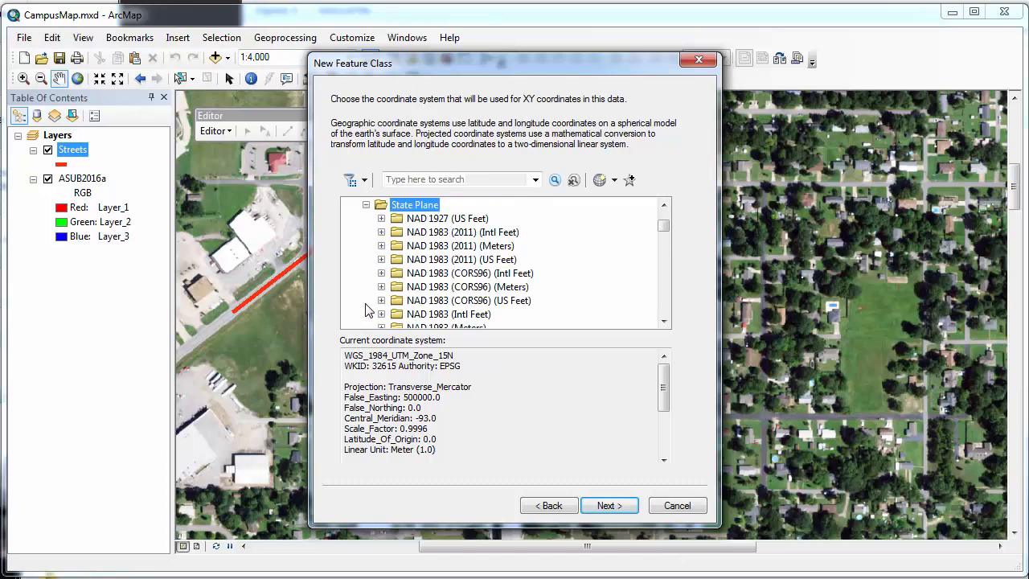
{"action": "left_click", "coordinate": [468, 261]}
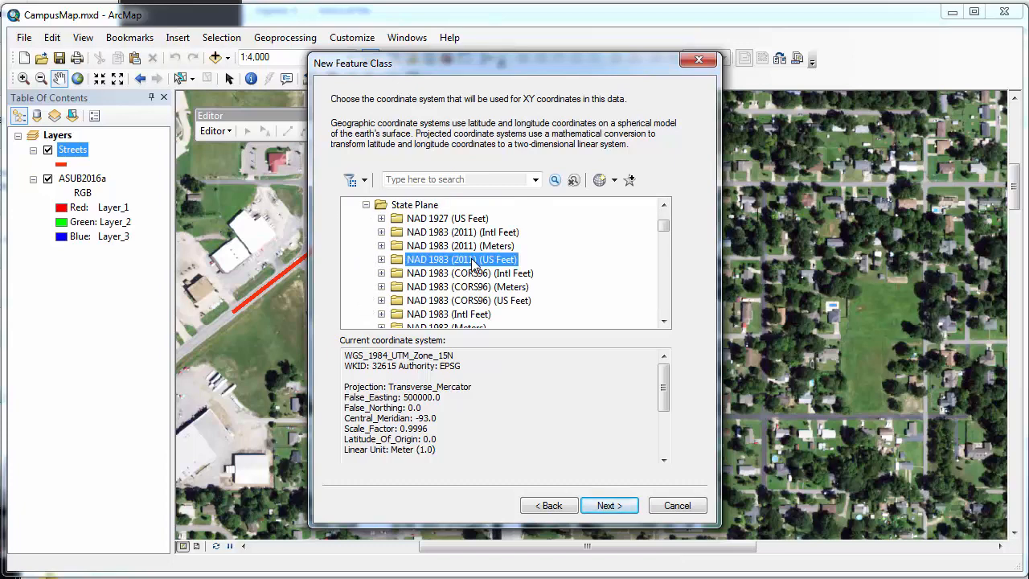
{"action": "left_click", "coordinate": [382, 259]}
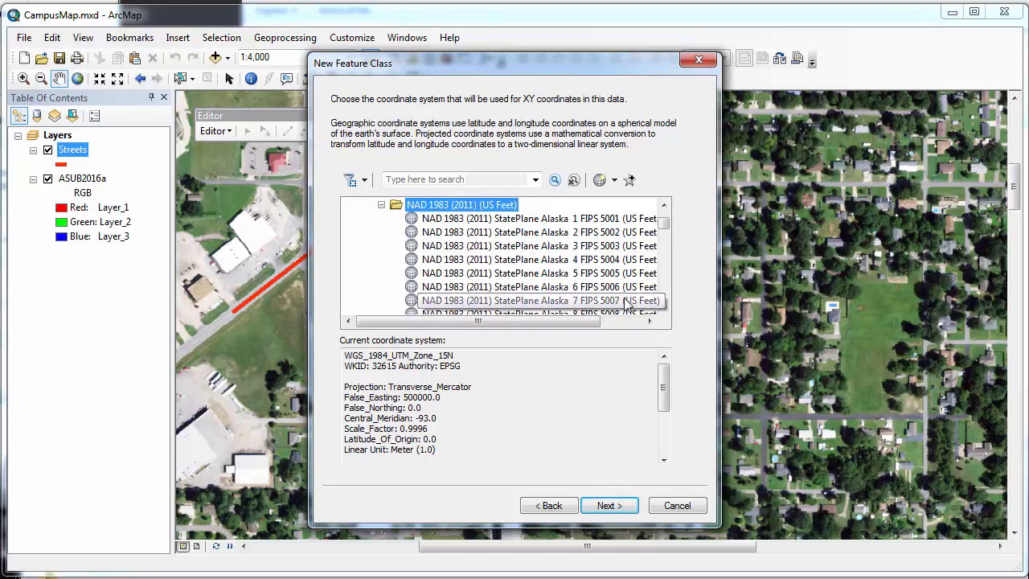
Assign NAD 1983 (2011) StatePlane Arkansas North FIPS 0301 (US Feet) as the coordinate system and continue to the field definitions
{"action": "left_click", "coordinate": [664, 309]}
{"action": "left_click", "coordinate": [665, 309]}
{"action": "left_click", "coordinate": [664, 308]}
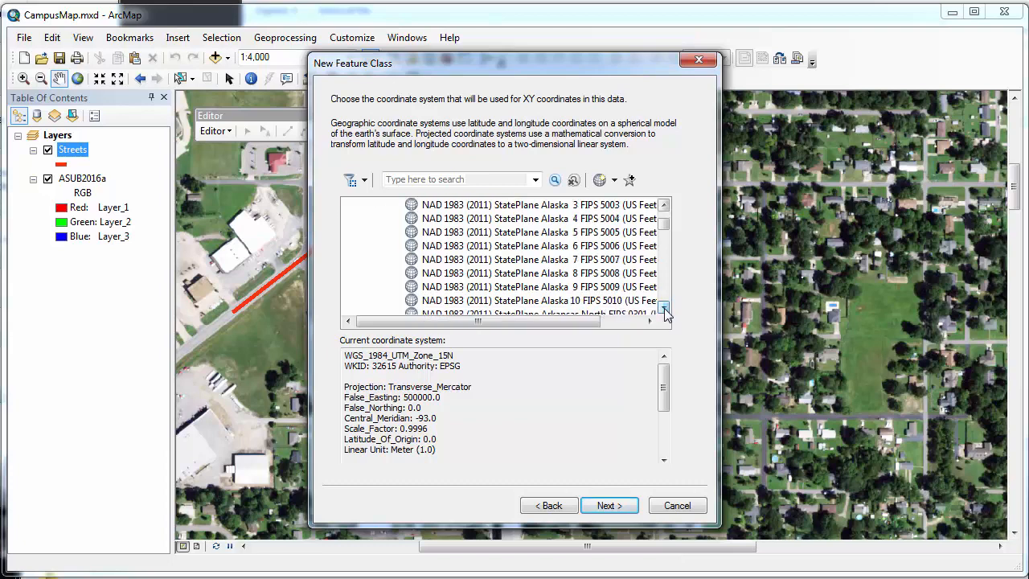
{"action": "left_click", "coordinate": [665, 308]}
{"action": "left_click", "coordinate": [664, 308]}
{"action": "left_click", "coordinate": [619, 287]}
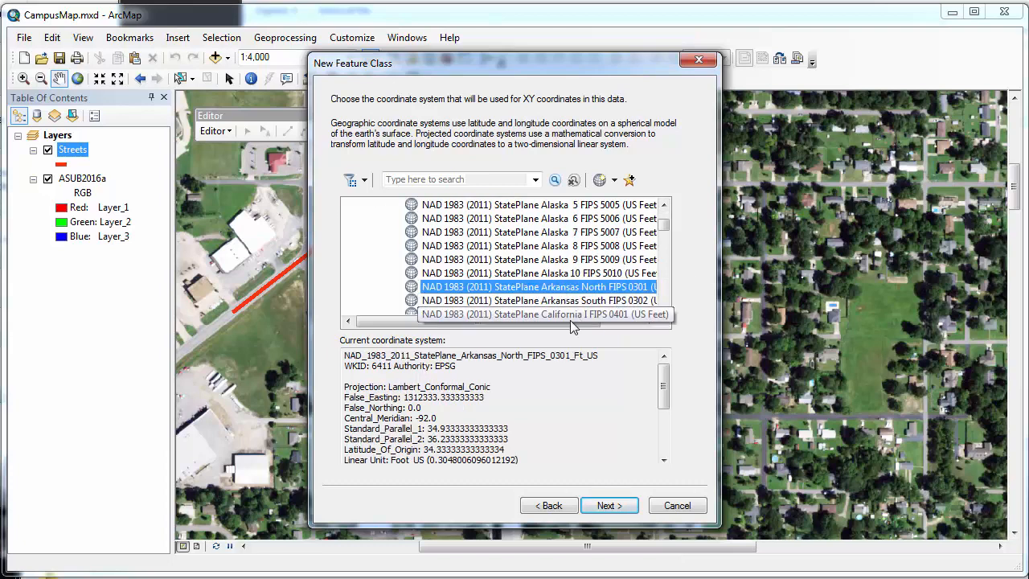
{"action": "left_click_drag", "start_coordinate": [553, 330], "coordinate": [579, 332]}
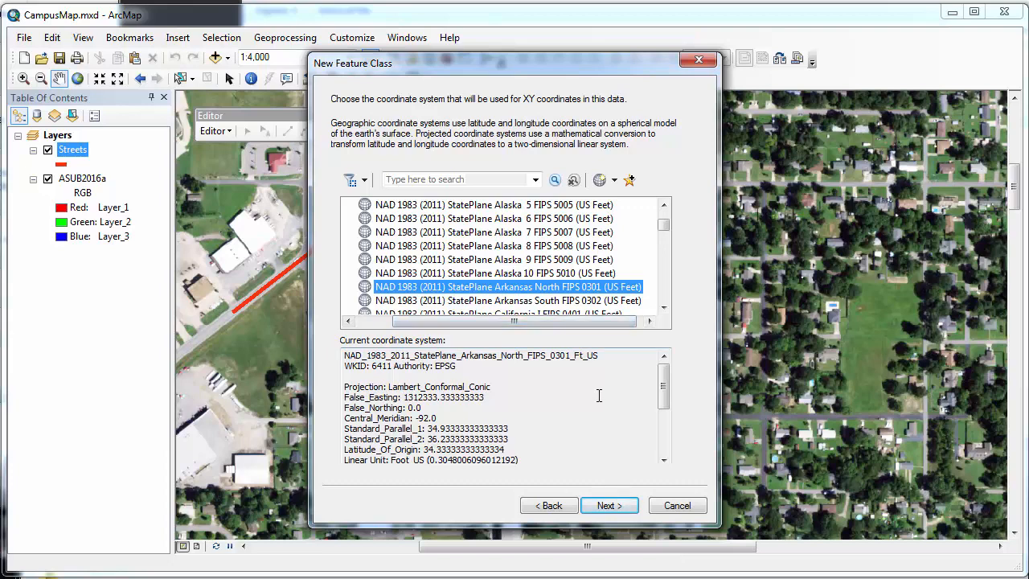
{"action": "left_click_drag", "start_coordinate": [605, 361], "coordinate": [337, 354]}
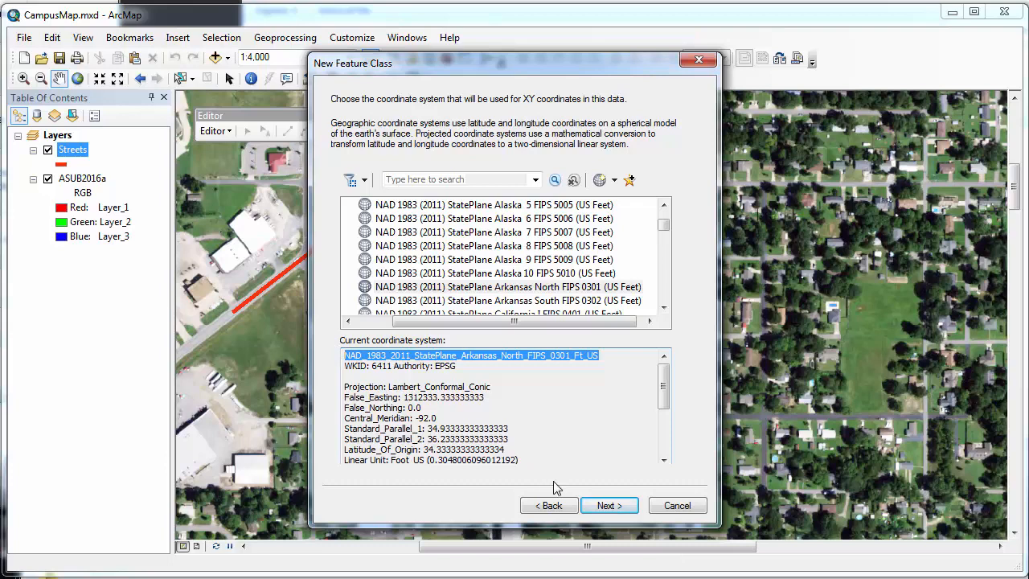
{"action": "left_click", "coordinate": [604, 506]}
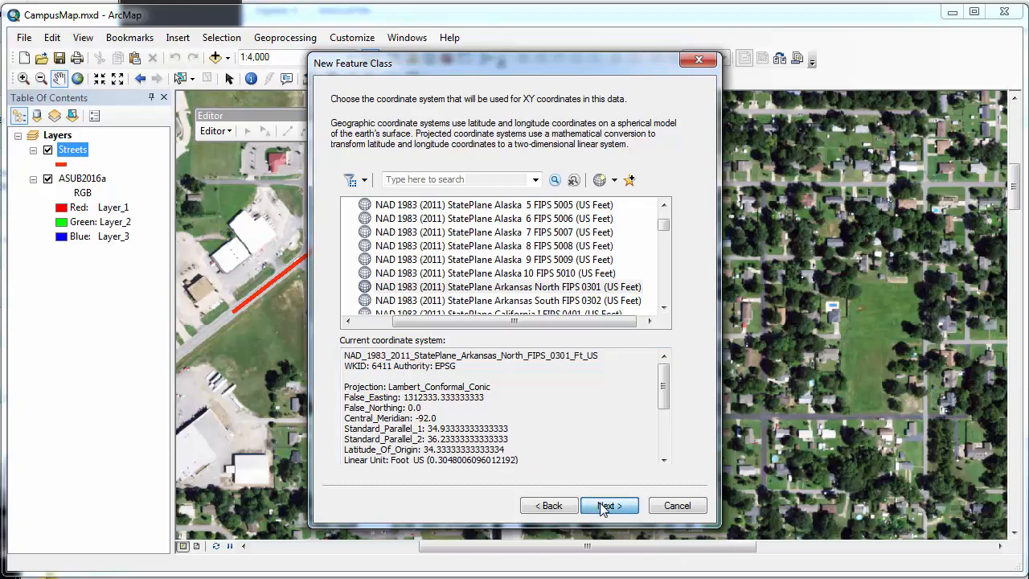
{"action": "left_click", "coordinate": [605, 506]}
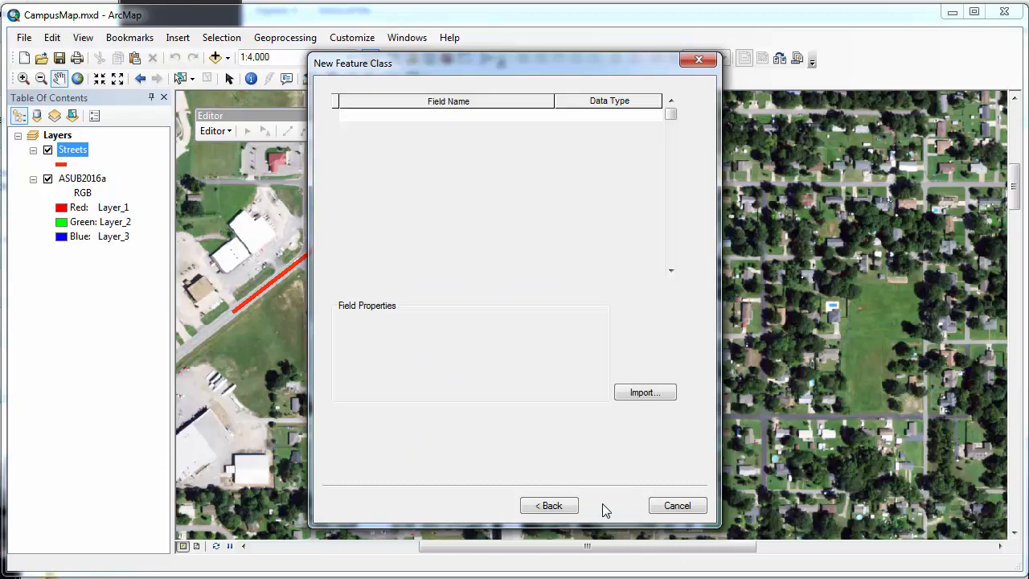
Add a field called Name with the Text data type to the new feature class
{"action": "left_click", "coordinate": [385, 144]}
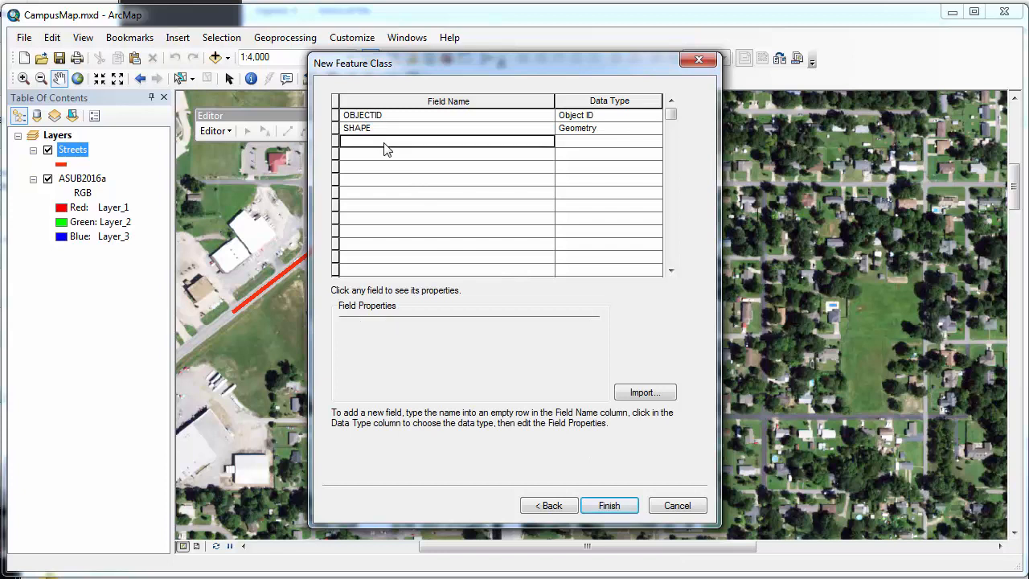
{"action": "left_click", "coordinate": [401, 119]}
{"action": "left_click", "coordinate": [396, 129]}
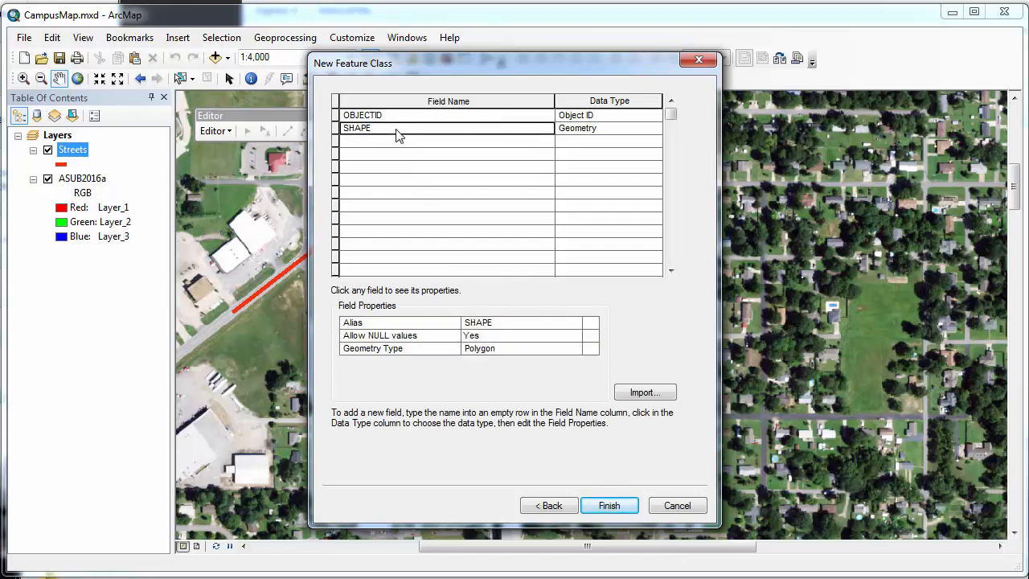
{"action": "left_click", "coordinate": [392, 143]}
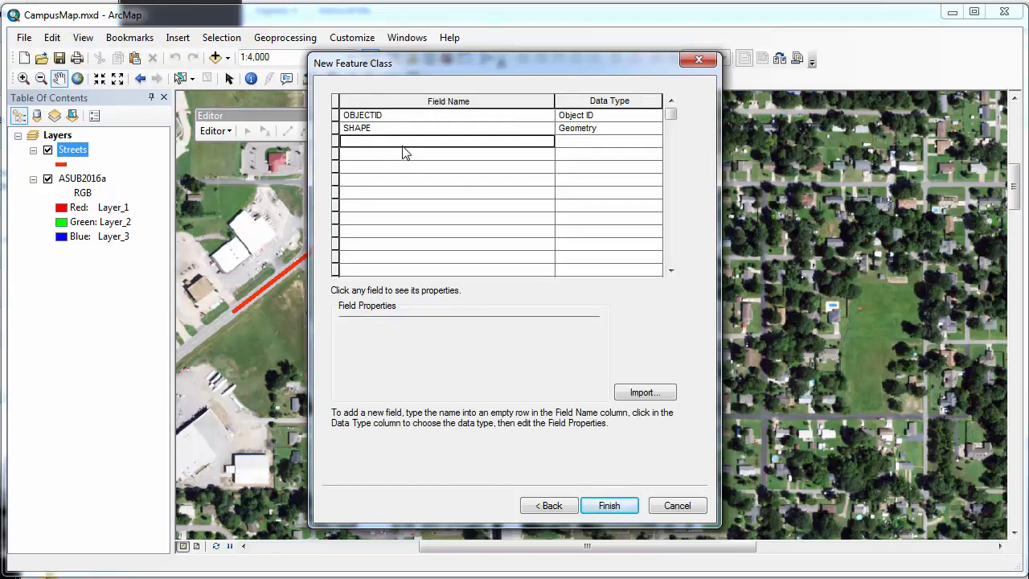
{"action": "type", "text": "Name"}
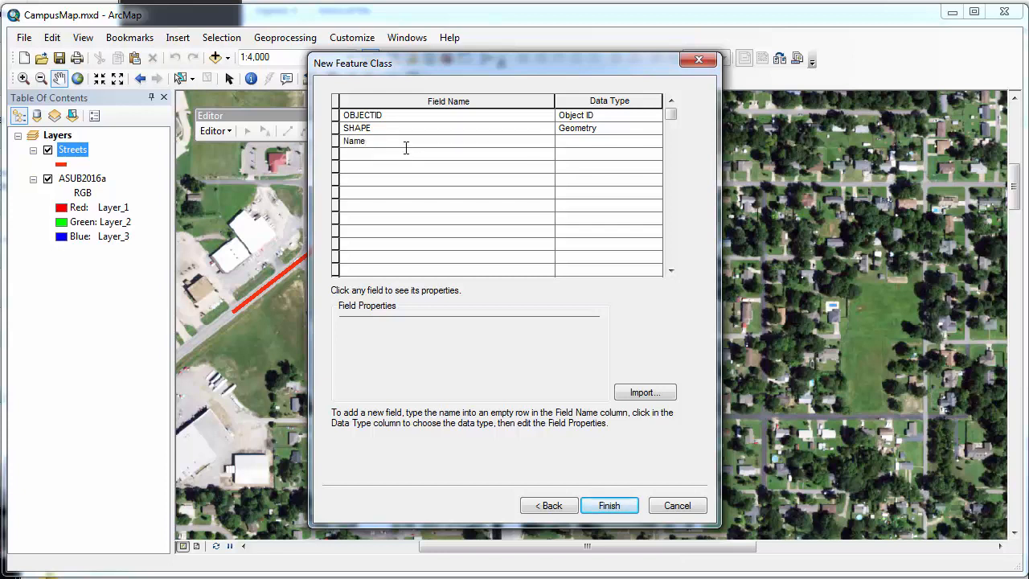
{"action": "left_click", "coordinate": [561, 143]}
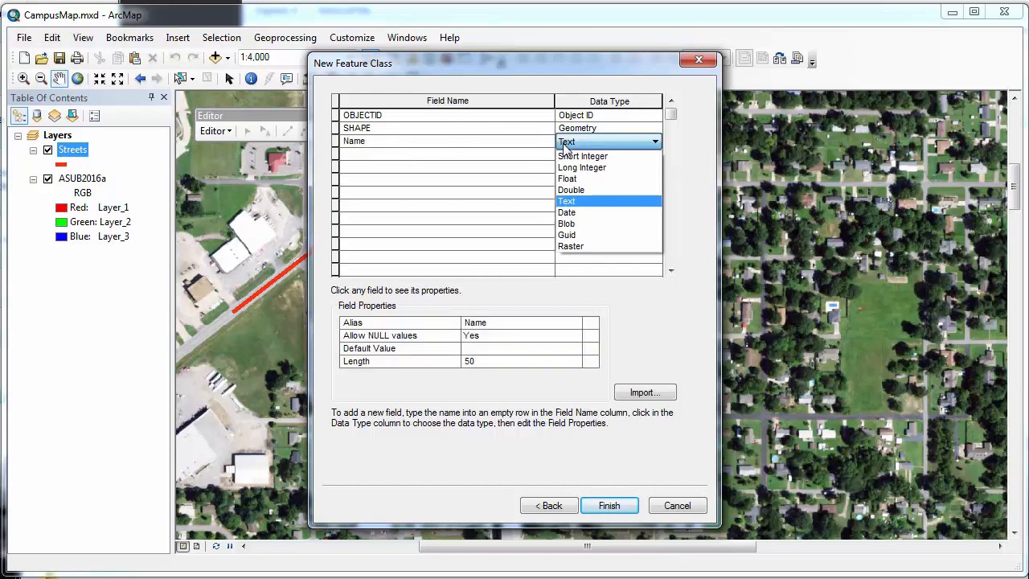
{"action": "left_click", "coordinate": [562, 200]}
Add a field called Number with the Short Integer data type
{"action": "left_click", "coordinate": [471, 156]}
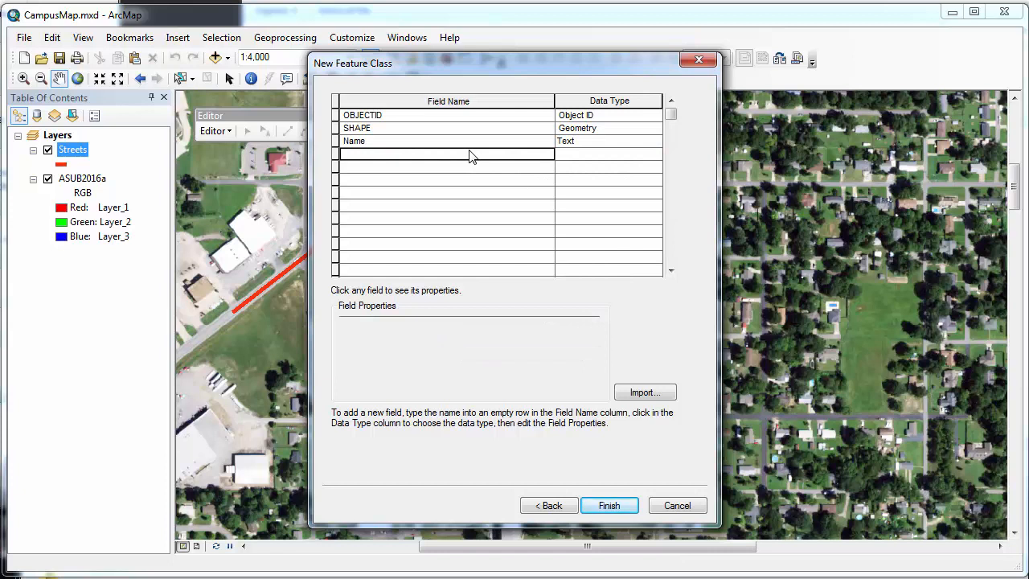
{"action": "type", "text": "Number"}
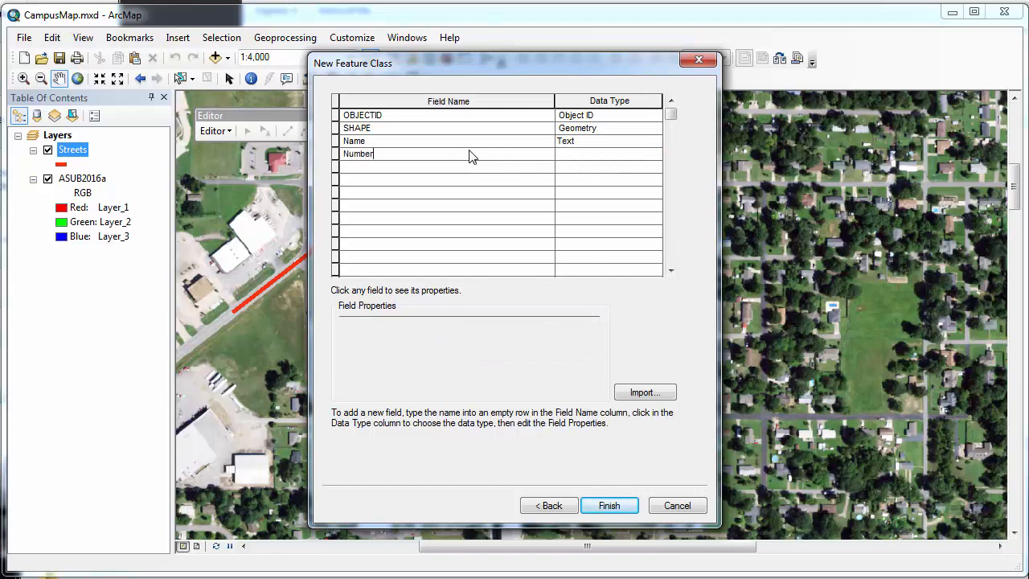
{"action": "left_click", "coordinate": [595, 154]}
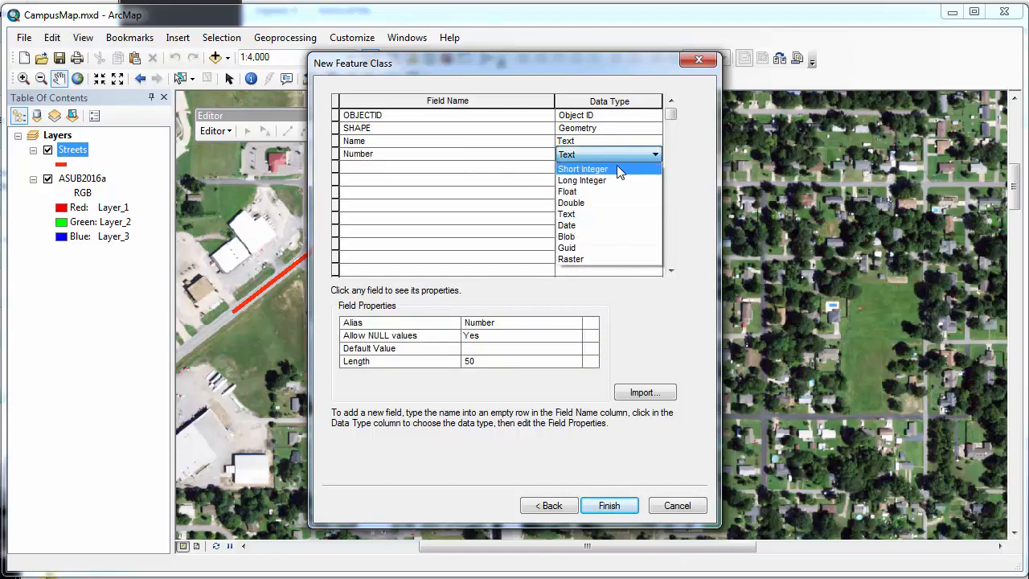
{"action": "left_click", "coordinate": [618, 170]}
Add a field called Abrv with the Text data type to the new feature class
{"action": "left_click", "coordinate": [449, 171]}
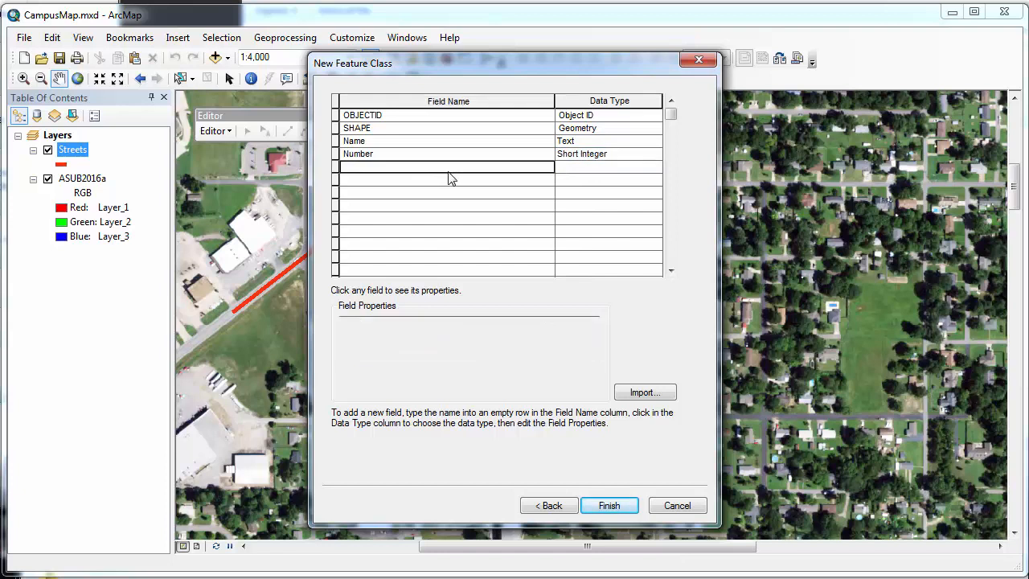
{"action": "type", "text": "Abrv"}
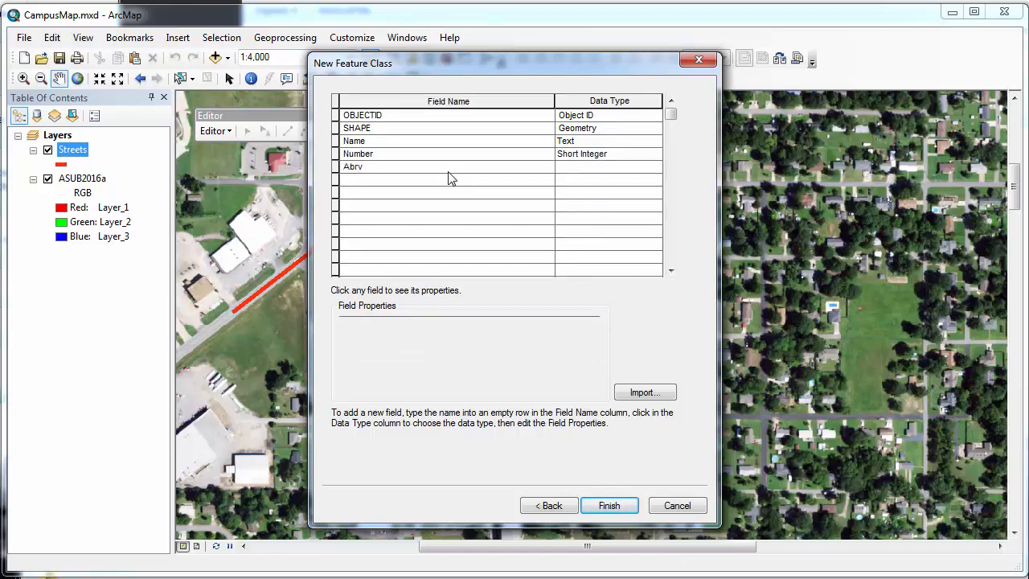
{"action": "left_click", "coordinate": [567, 169]}
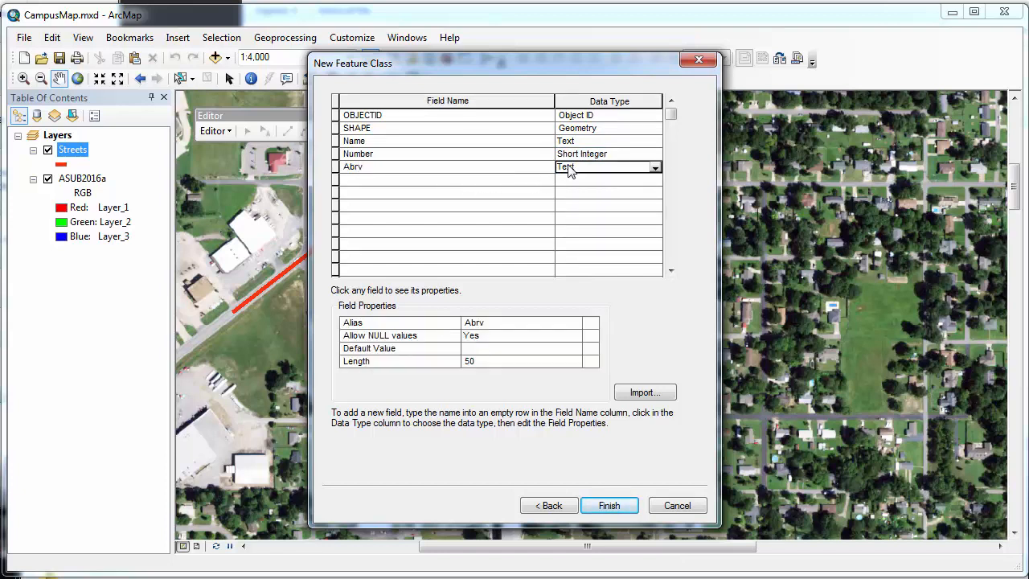
{"action": "left_click", "coordinate": [584, 230]}
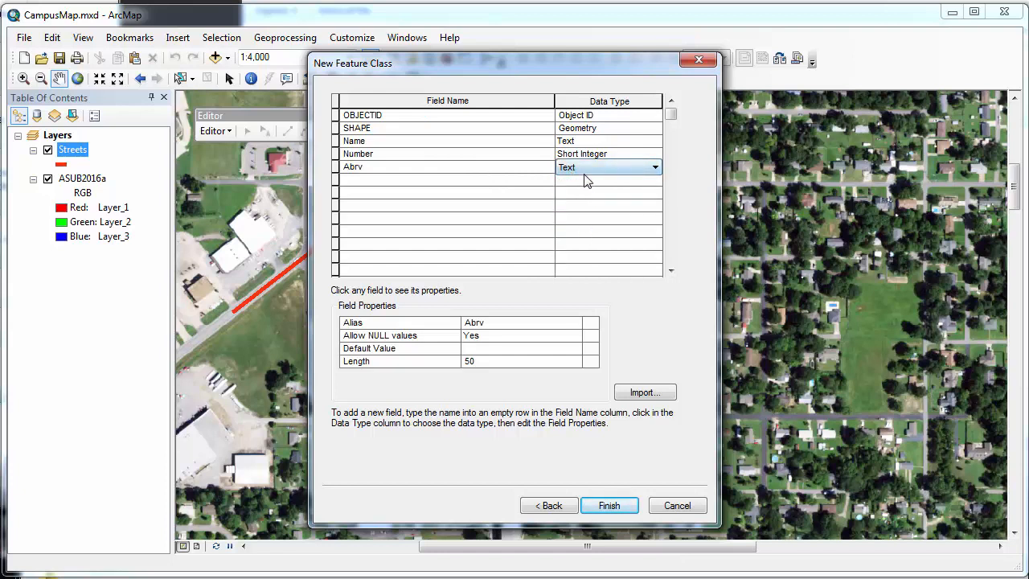
Finish creating the buildings feature class, accepting the rename of the Number field to Number_, and dismiss the coordinate system warning
{"action": "left_click", "coordinate": [605, 508]}
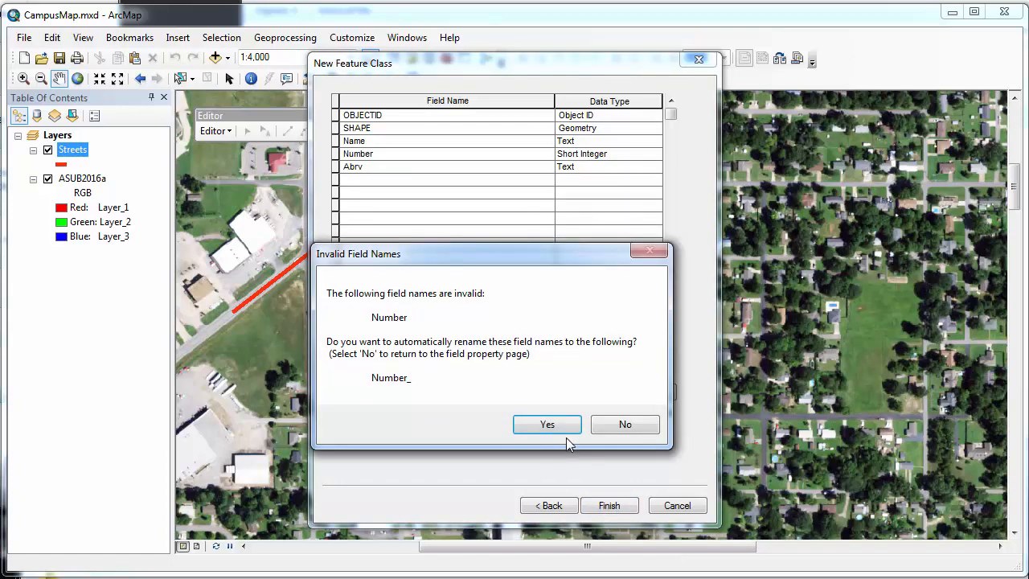
{"action": "left_click", "coordinate": [557, 432]}
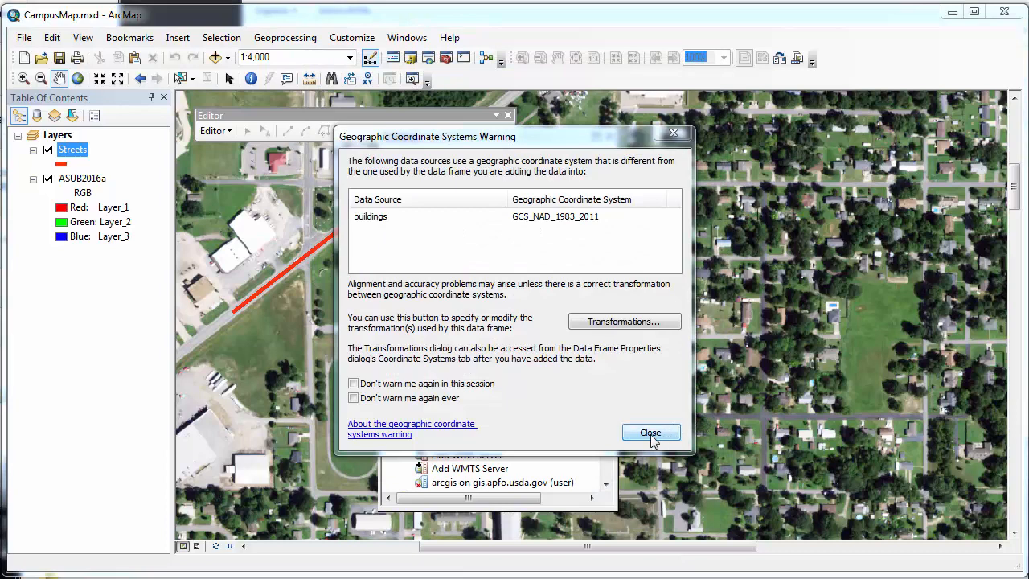
{"action": "left_click", "coordinate": [651, 435]}
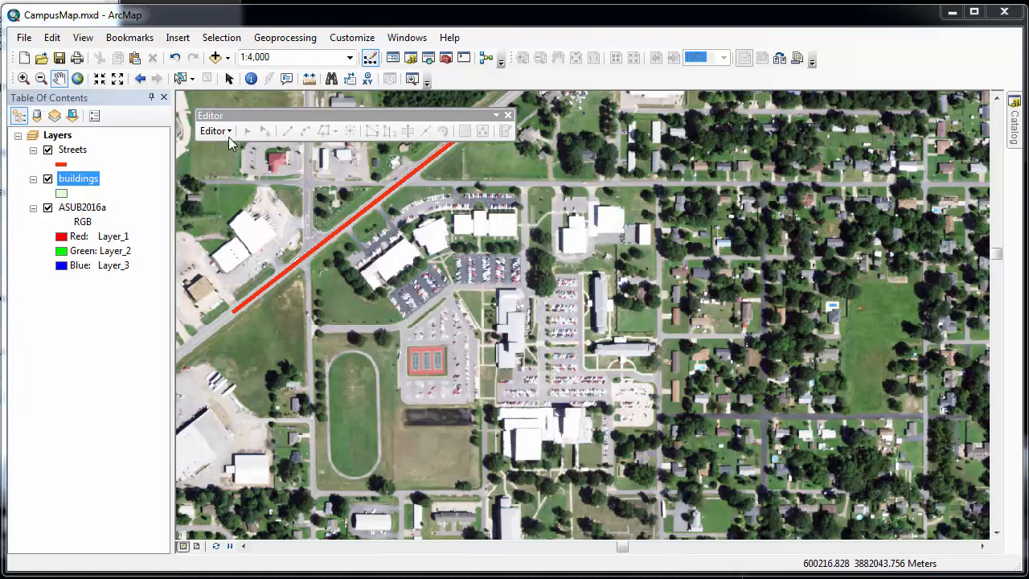
Start an edit session and continue past the spatial reference warnings for the buildings and Streets layers
{"action": "left_click", "coordinate": [231, 132]}
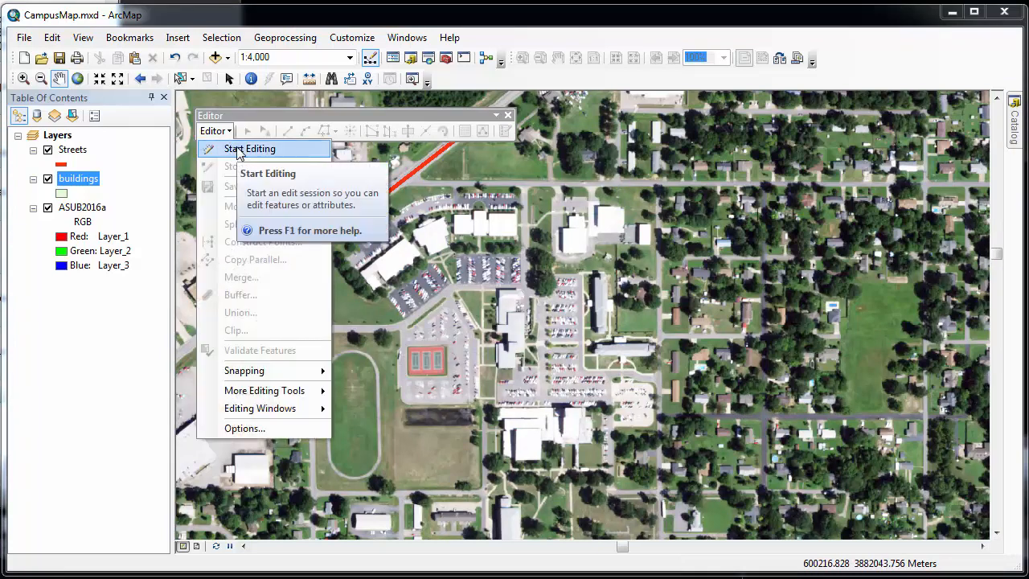
{"action": "left_click", "coordinate": [238, 152]}
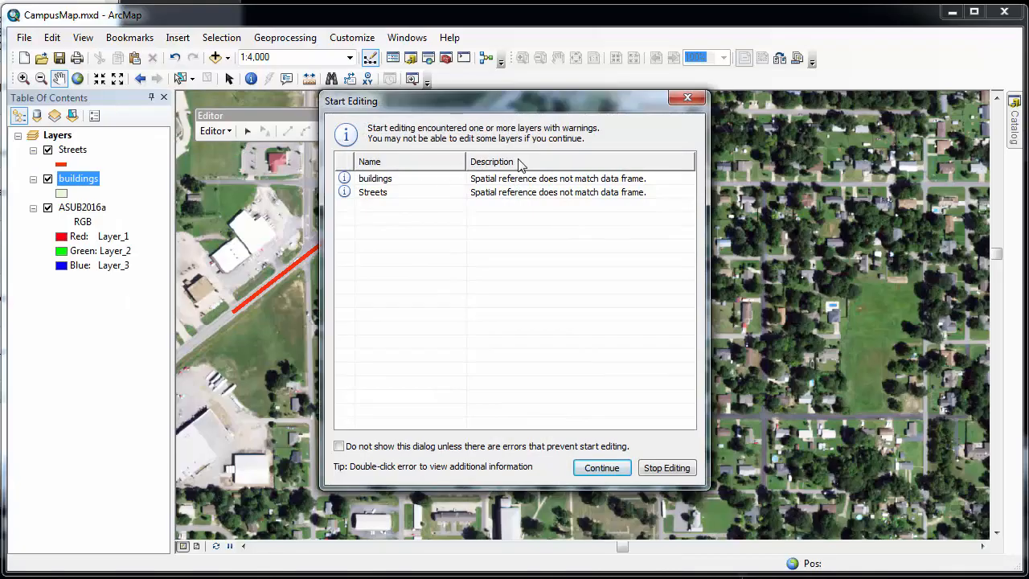
{"action": "left_click", "coordinate": [602, 469]}
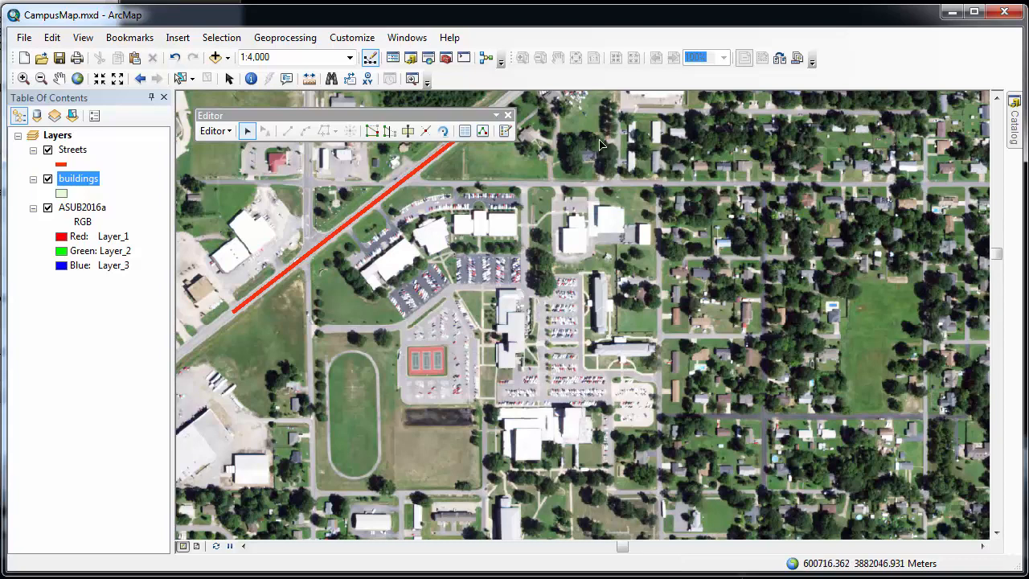
Show the Create Features and Attributes windows for the edit session
{"action": "left_click", "coordinate": [504, 131]}
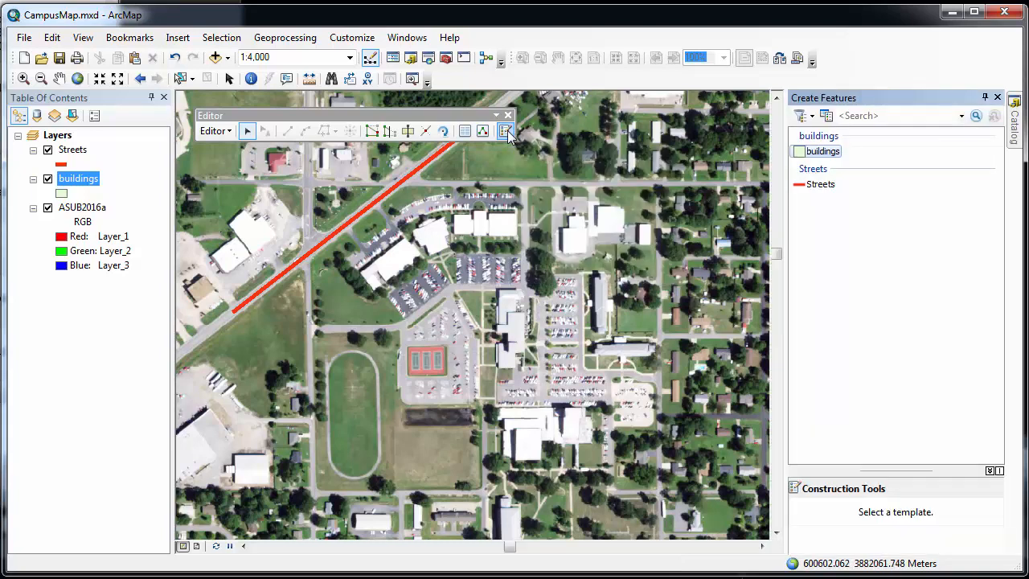
{"action": "left_click", "coordinate": [465, 132]}
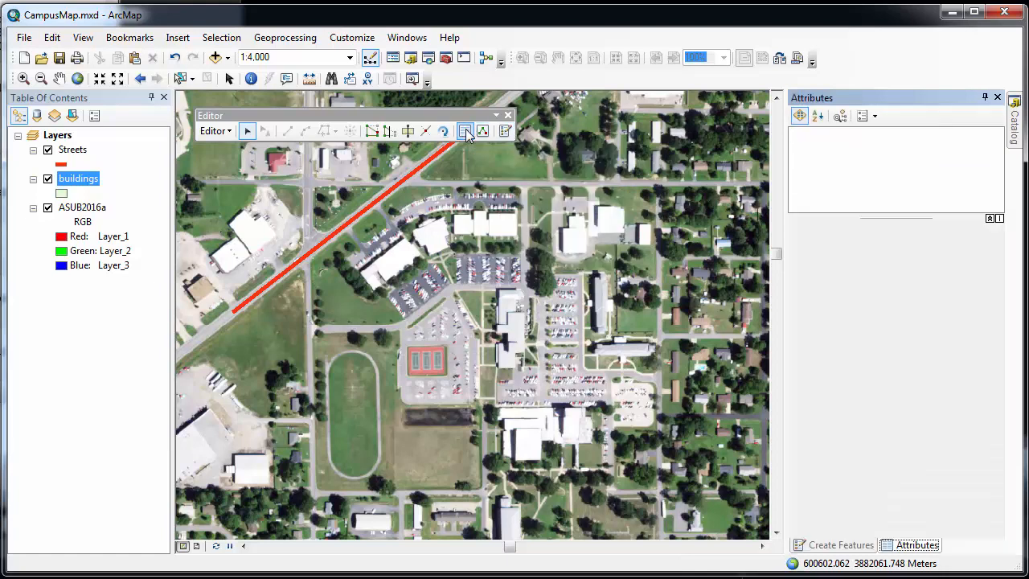
{"action": "left_click_drag", "start_coordinate": [860, 98], "coordinate": [604, 154]}
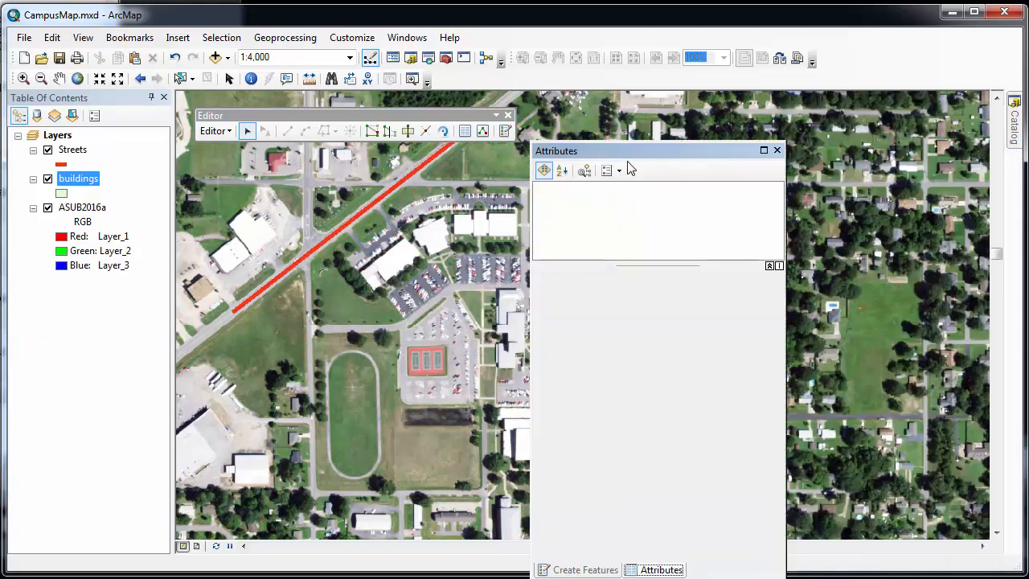
{"action": "left_click", "coordinate": [505, 132]}
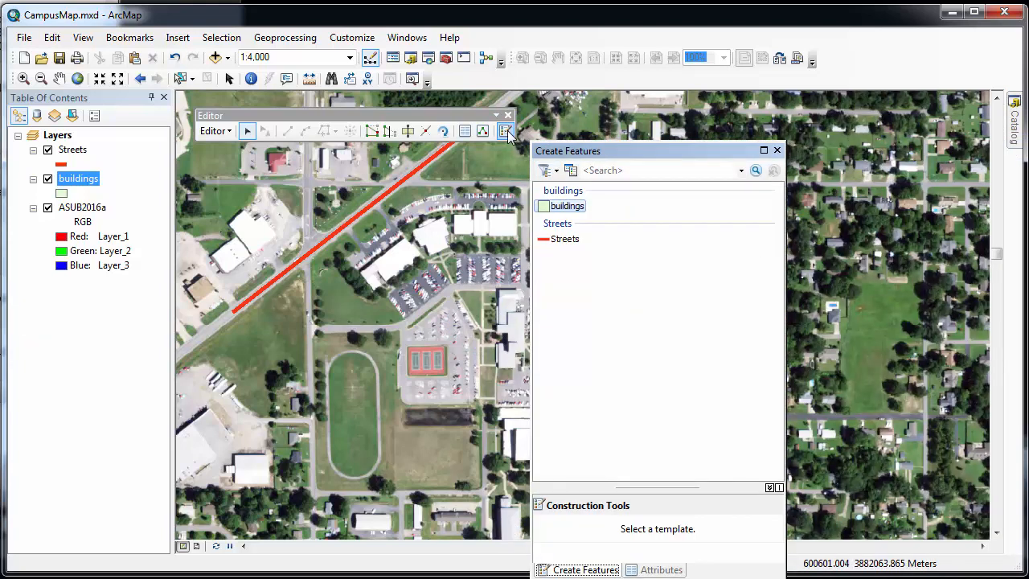
{"action": "left_click", "coordinate": [464, 131]}
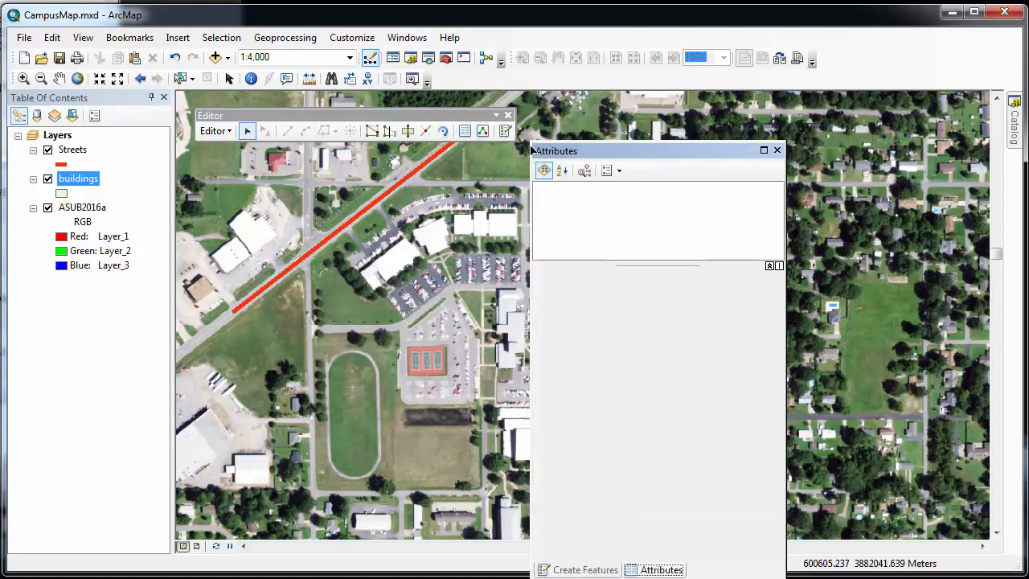
{"action": "left_click_drag", "start_coordinate": [532, 150], "coordinate": [980, 313]}
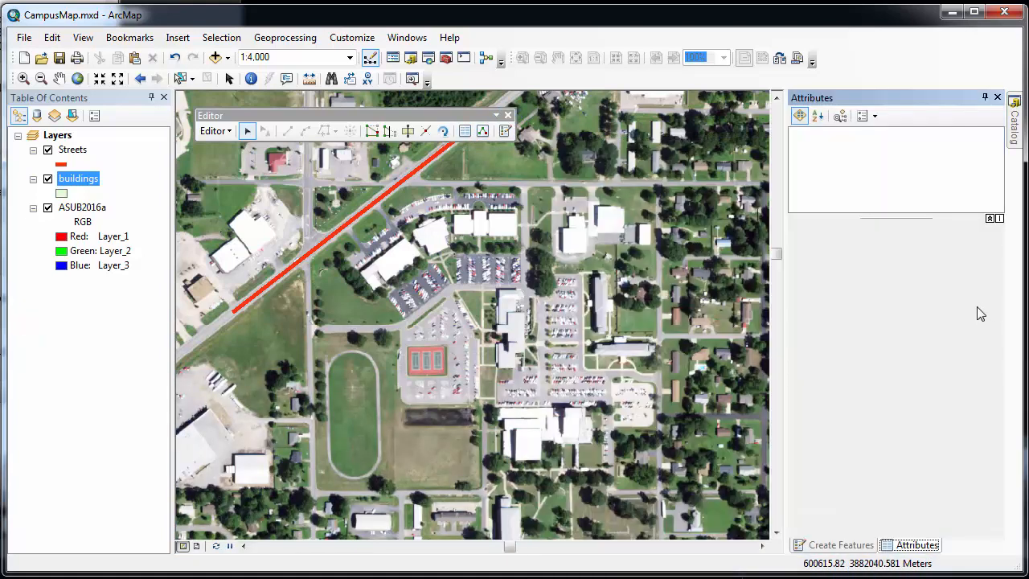
Dock the Attributes window beneath Create Features so both are visible, and enlarge its feature list
{"action": "left_click_drag", "start_coordinate": [858, 550], "coordinate": [903, 294]}
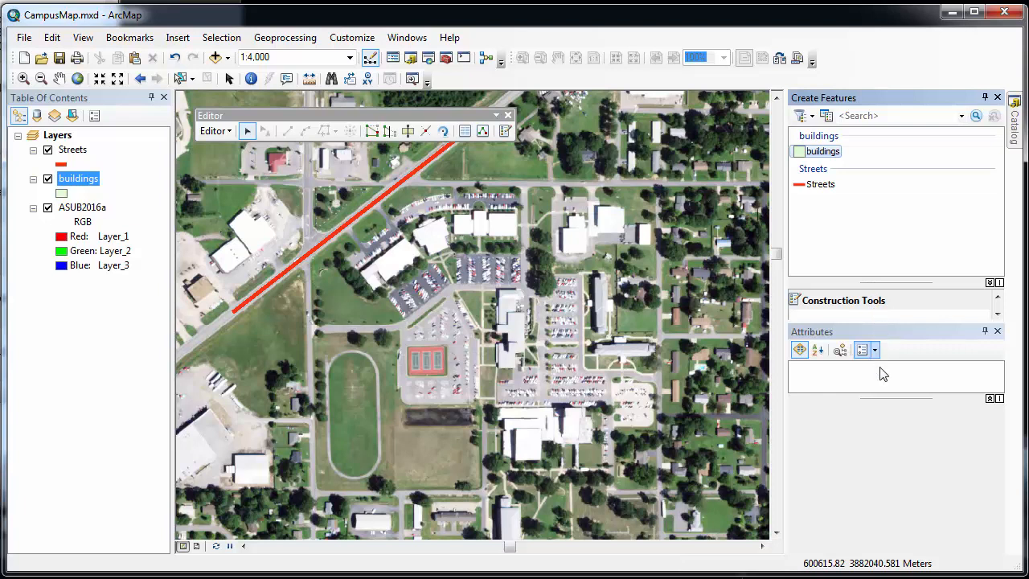
{"action": "left_click_drag", "start_coordinate": [878, 396], "coordinate": [879, 498]}
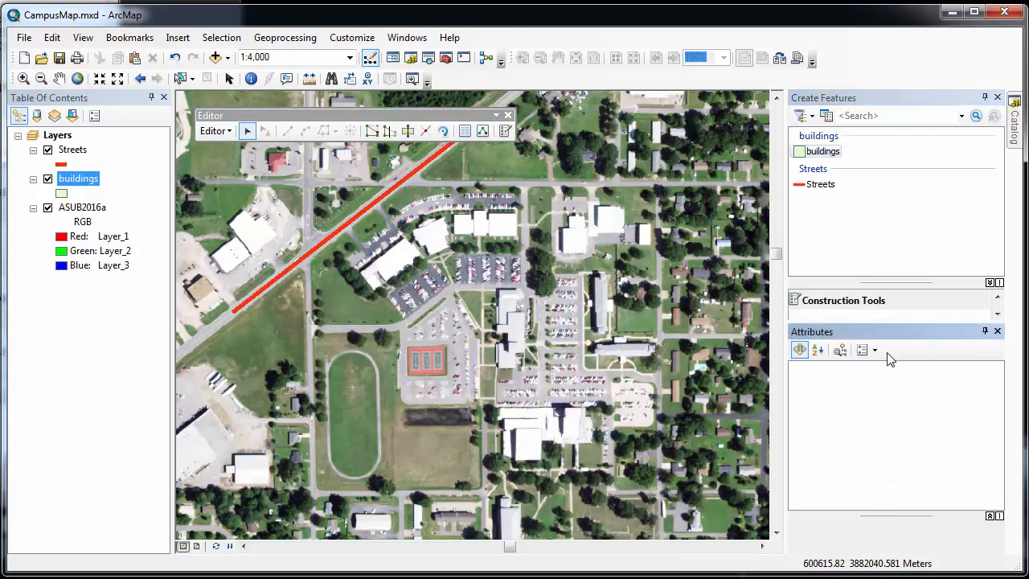
Draw a Streets line about 1931 ft long along the east-west road north of campus and finish the sketch
{"action": "left_click", "coordinate": [820, 185]}
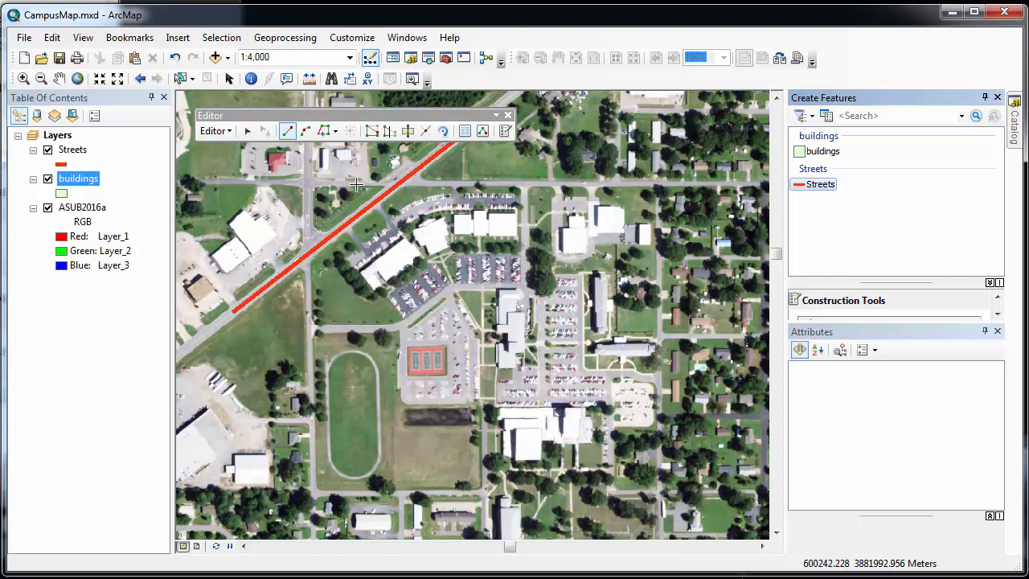
{"action": "double_click", "coordinate": [691, 183]}
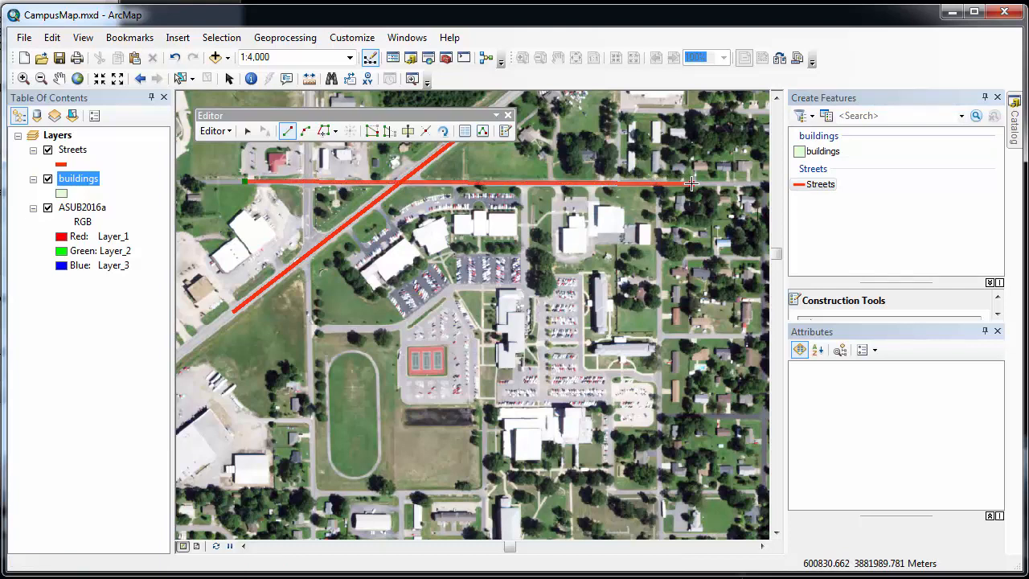
{"action": "right_click", "coordinate": [691, 183]}
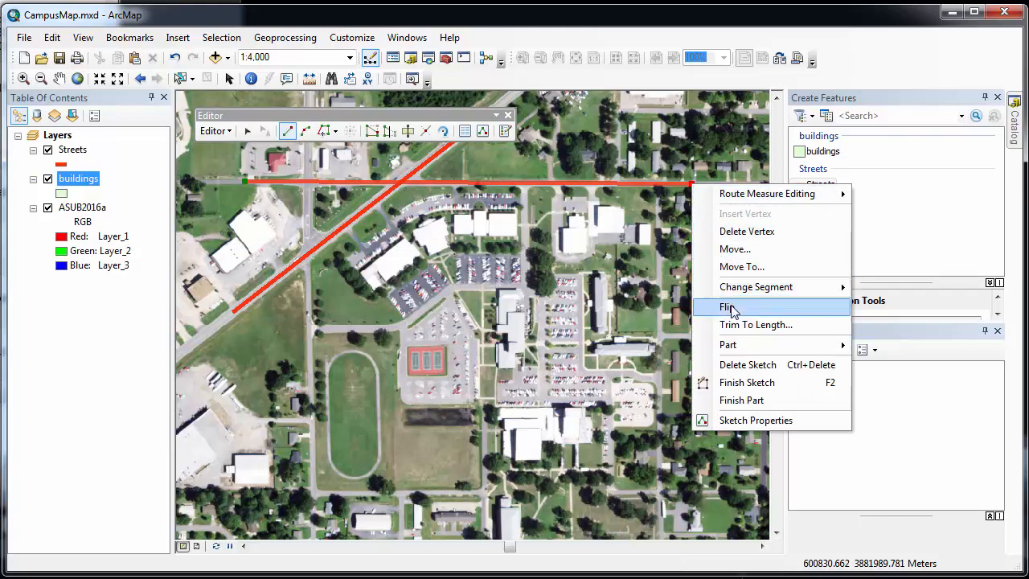
{"action": "left_click", "coordinate": [736, 381]}
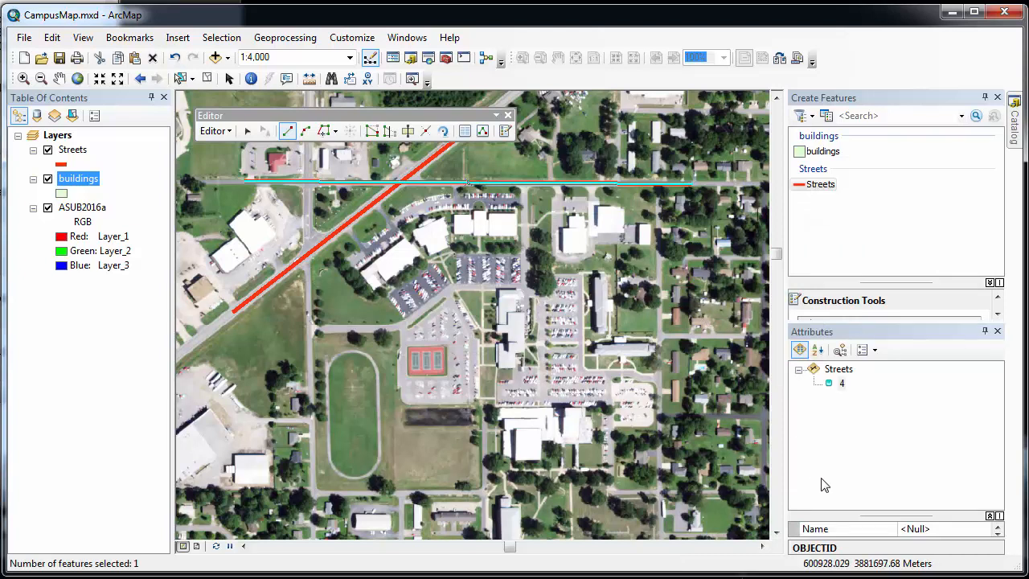
Make room for the attribute fields and set the new east-west street's Name to Mississippi St
{"action": "left_click_drag", "start_coordinate": [887, 516], "coordinate": [864, 416]}
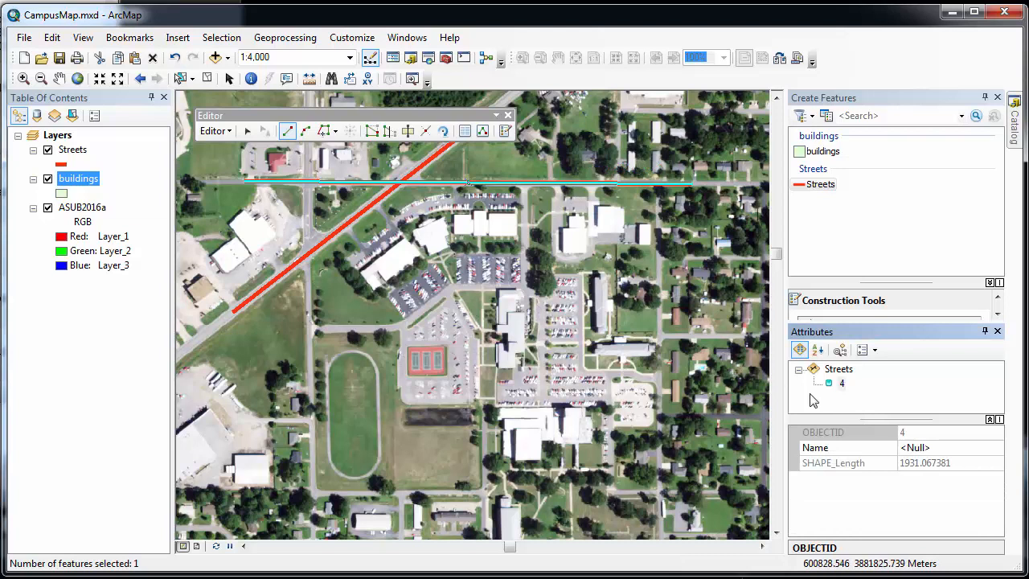
{"action": "left_click", "coordinate": [914, 447]}
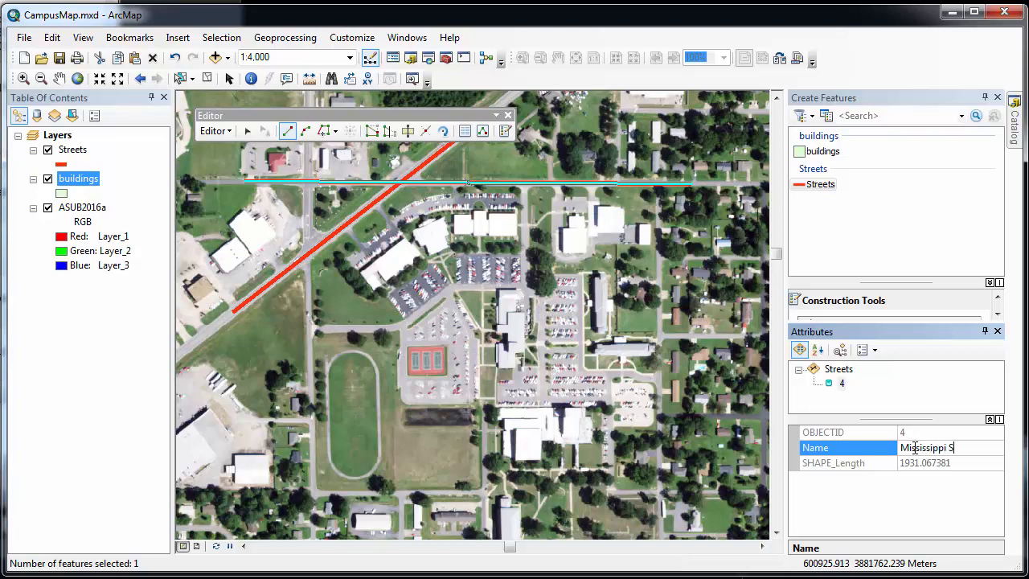
{"action": "key", "text": "Return"}
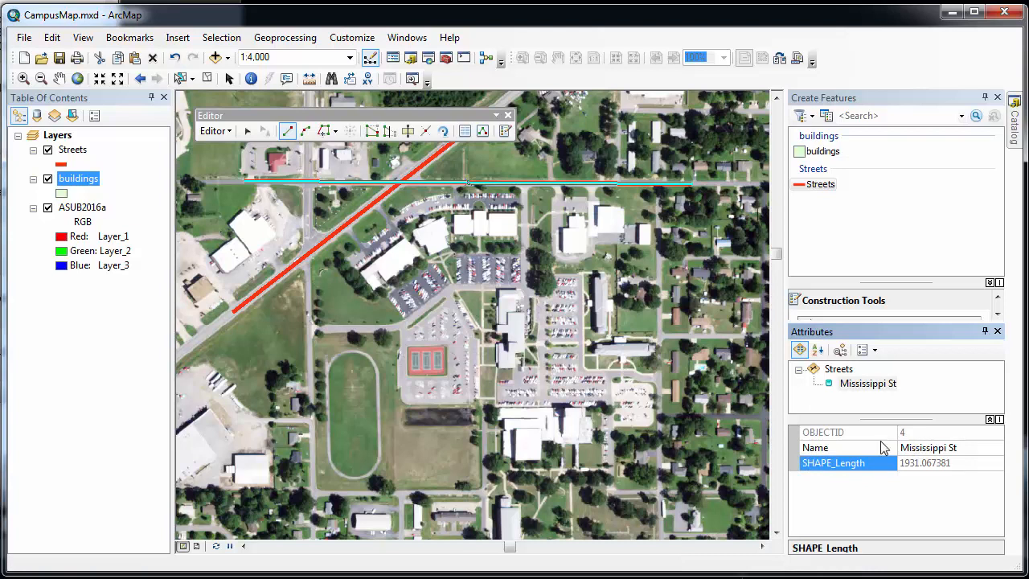
Draw a Streets line about 2081 ft long along the north-south road west of the running track and finish the sketch
{"action": "left_click", "coordinate": [306, 159]}
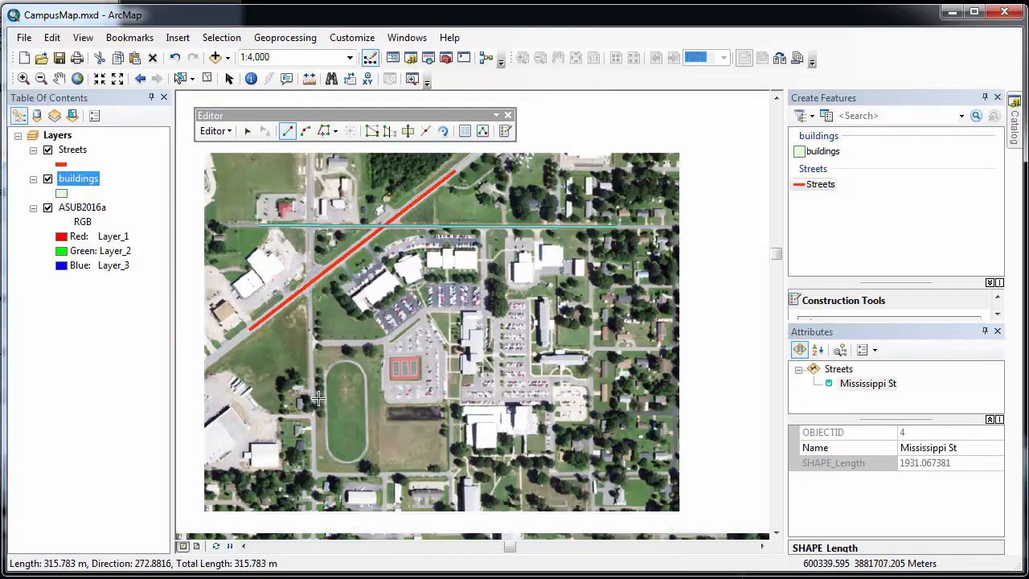
{"action": "scroll", "coordinate": [315, 402], "scroll_direction": "down", "scroll_amount": 1}
{"action": "left_click_drag", "start_coordinate": [323, 462], "coordinate": [345, 308]}
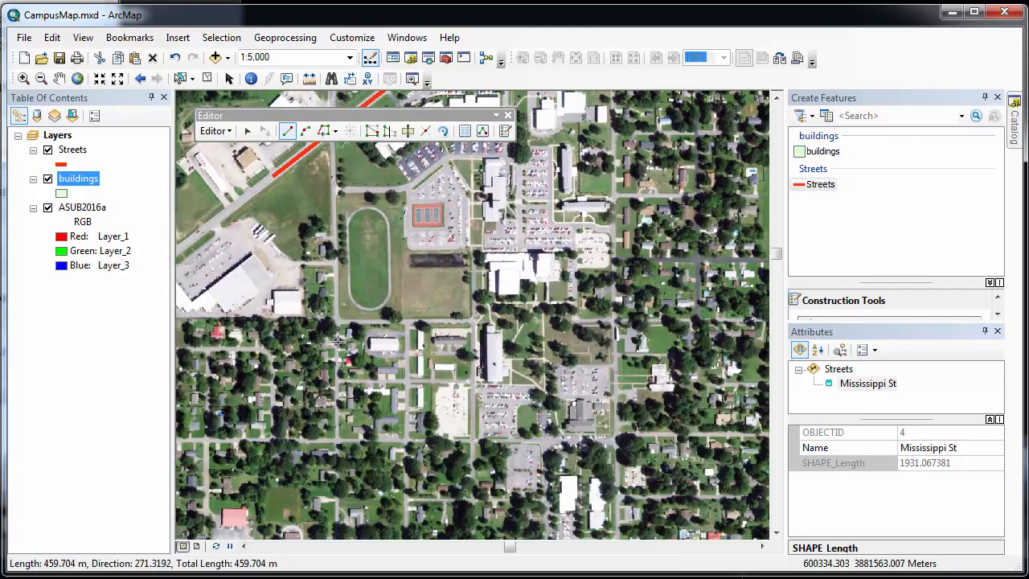
{"action": "double_click", "coordinate": [336, 440]}
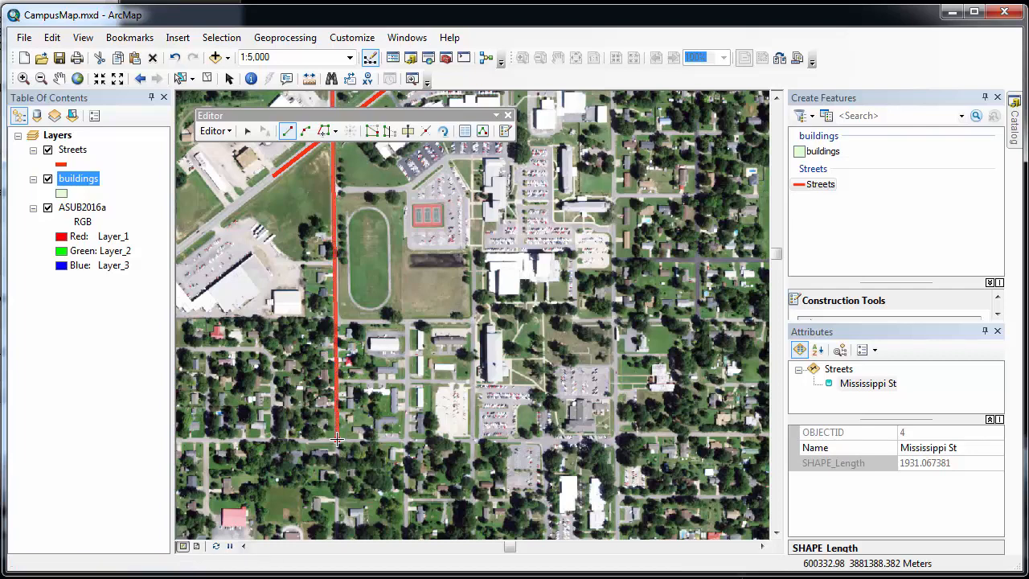
{"action": "right_click", "coordinate": [336, 440]}
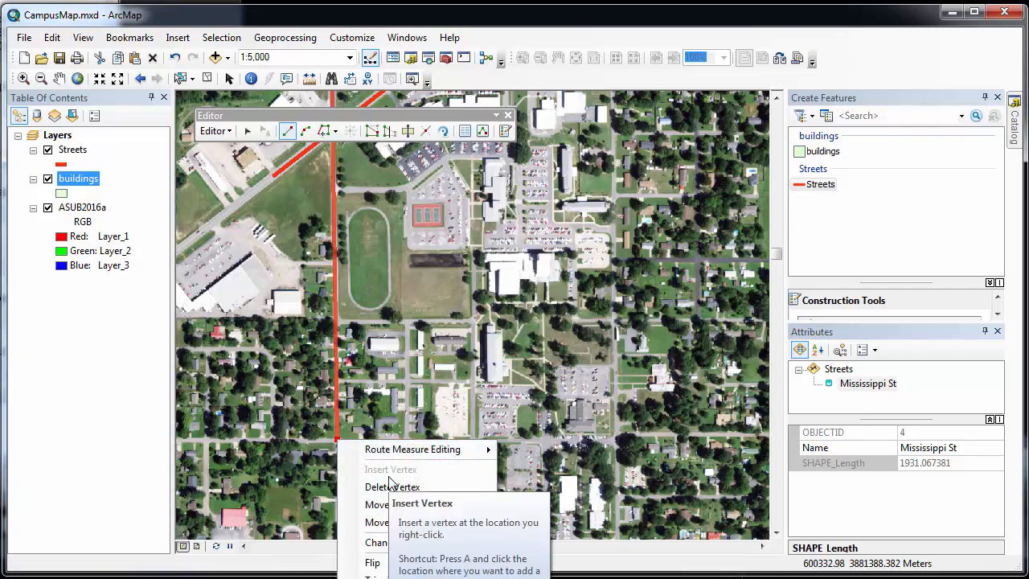
{"action": "right_click", "coordinate": [424, 238]}
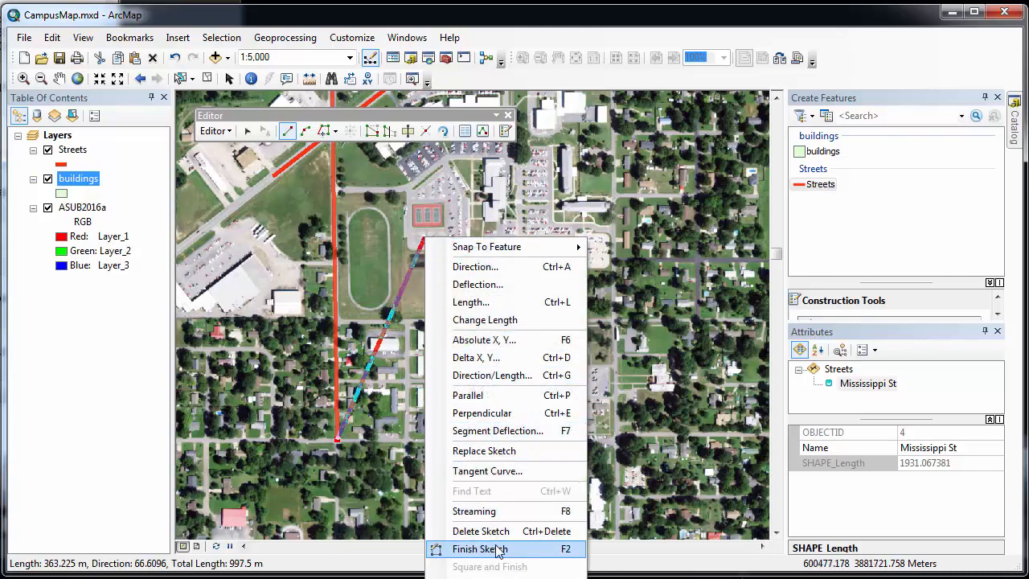
{"action": "key", "text": "F2"}
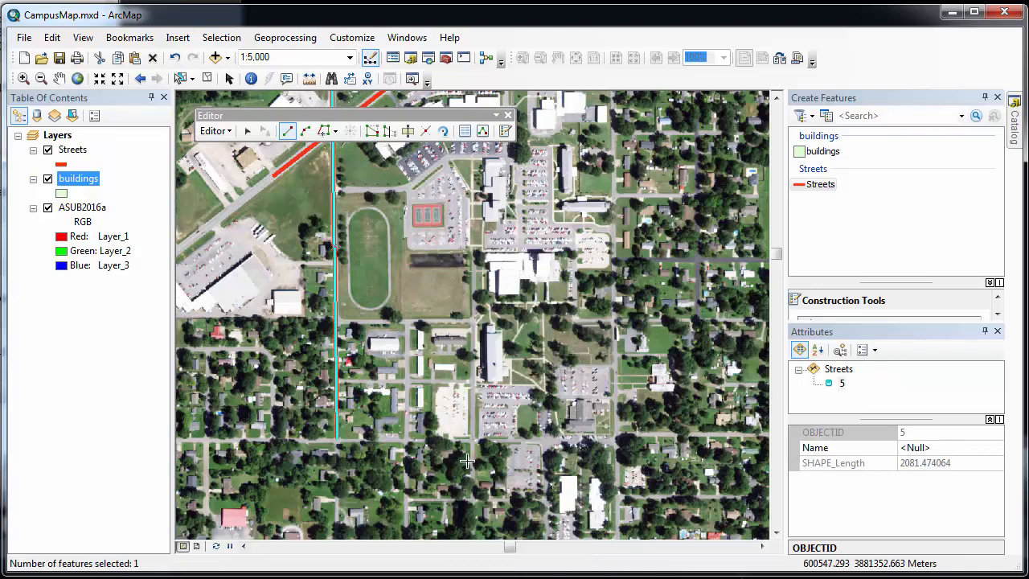
Set the Name attribute of the new north-south street to Pecan St
{"action": "left_click", "coordinate": [915, 449]}
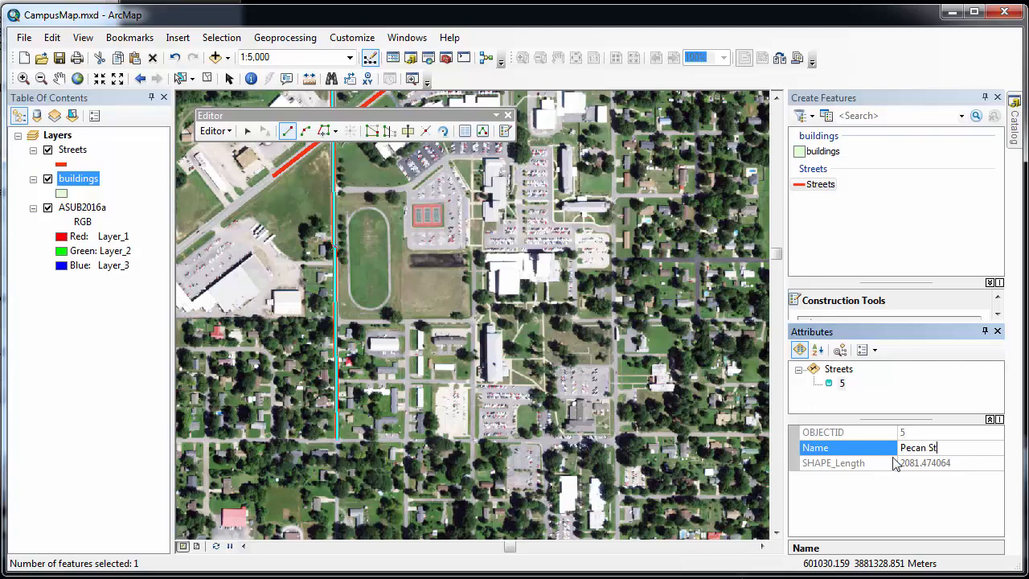
{"action": "key", "text": "Return"}
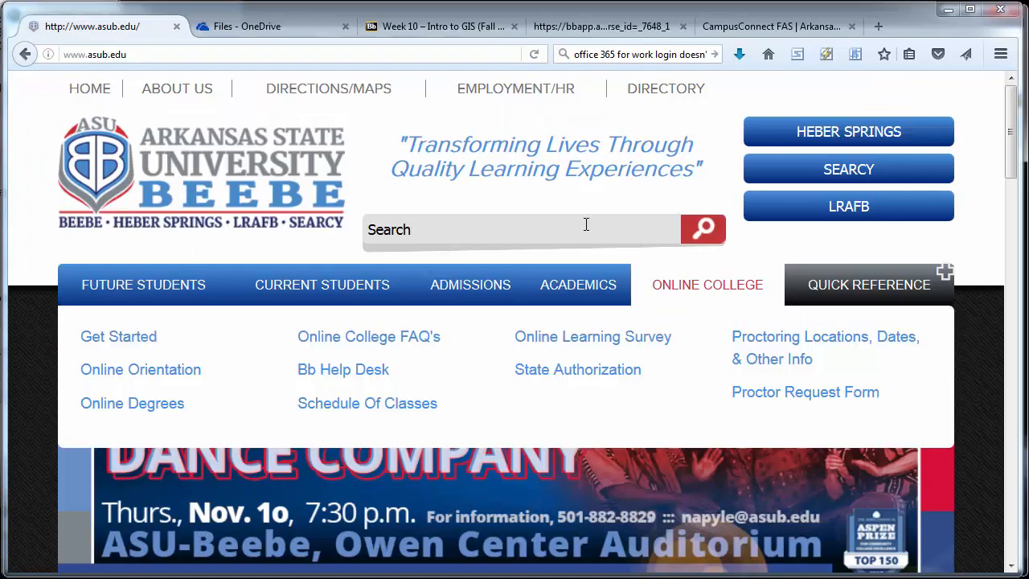
Open the Beebe campus map PDF from the university's maps and directions page and enlarge it to read the building directory
{"action": "left_click", "coordinate": [320, 91]}
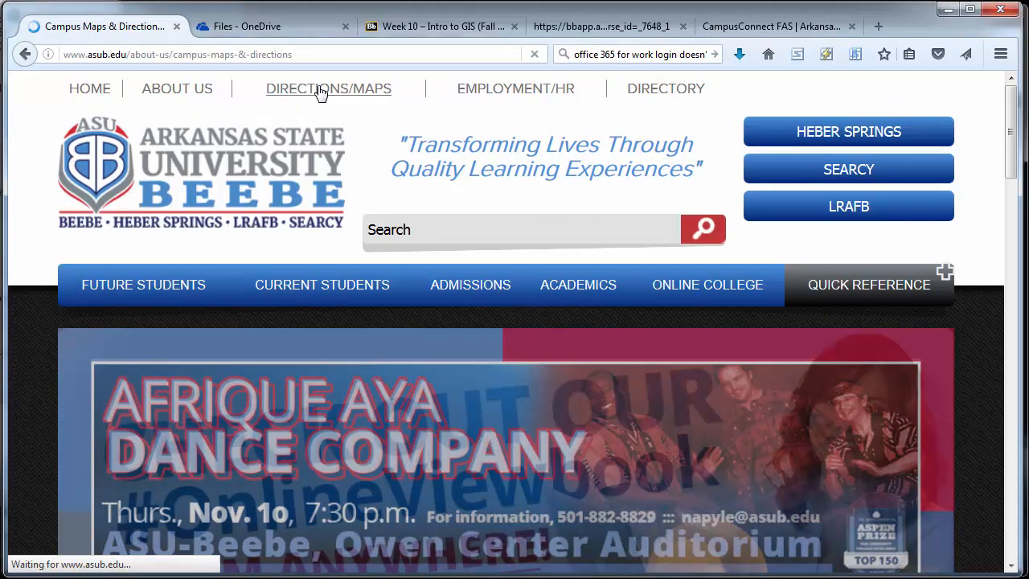
{"action": "scroll", "coordinate": [494, 329], "scroll_direction": "down", "scroll_amount": 6}
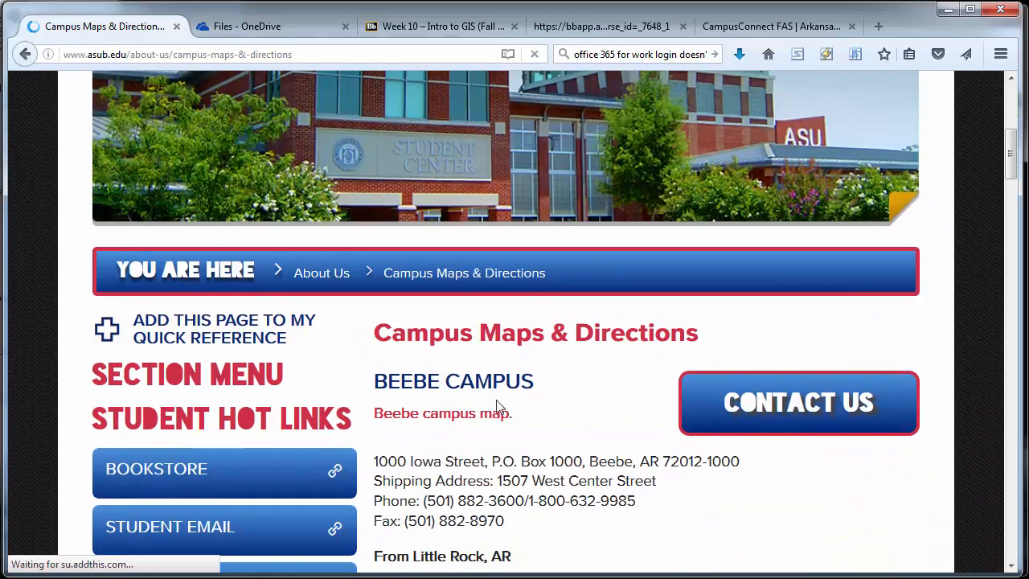
{"action": "left_click", "coordinate": [486, 415]}
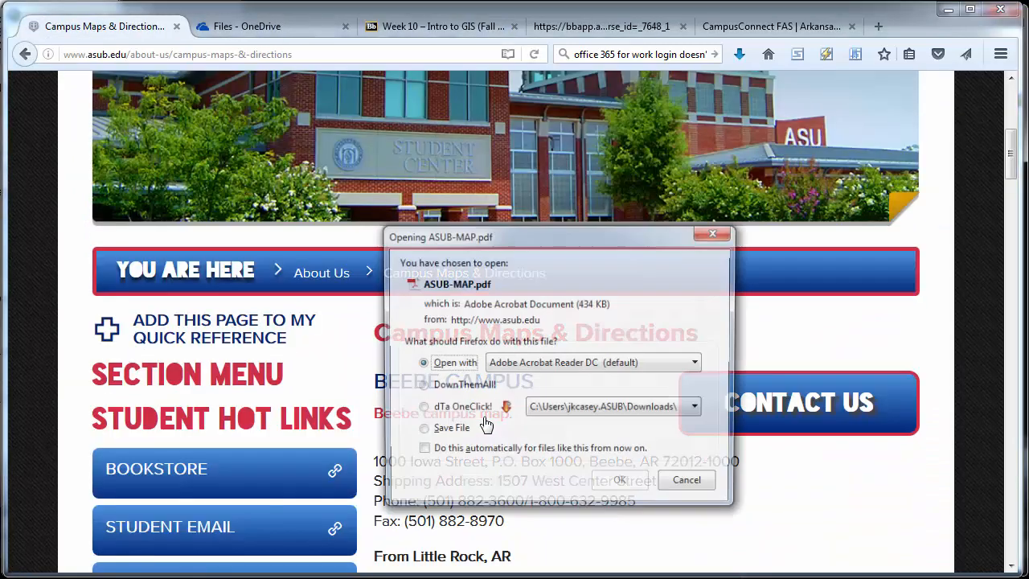
{"action": "left_click", "coordinate": [621, 483]}
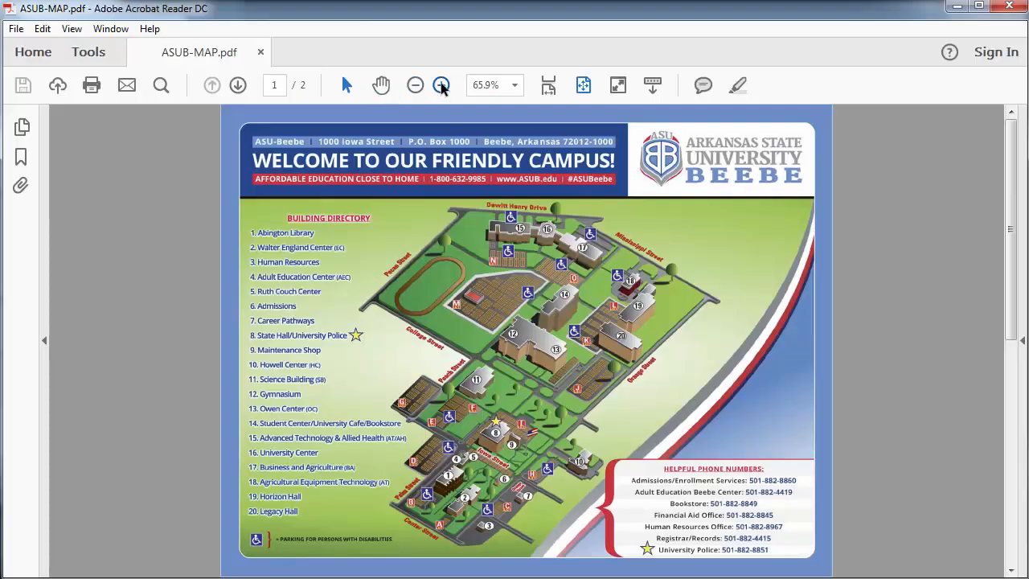
{"action": "left_click", "coordinate": [441, 84]}
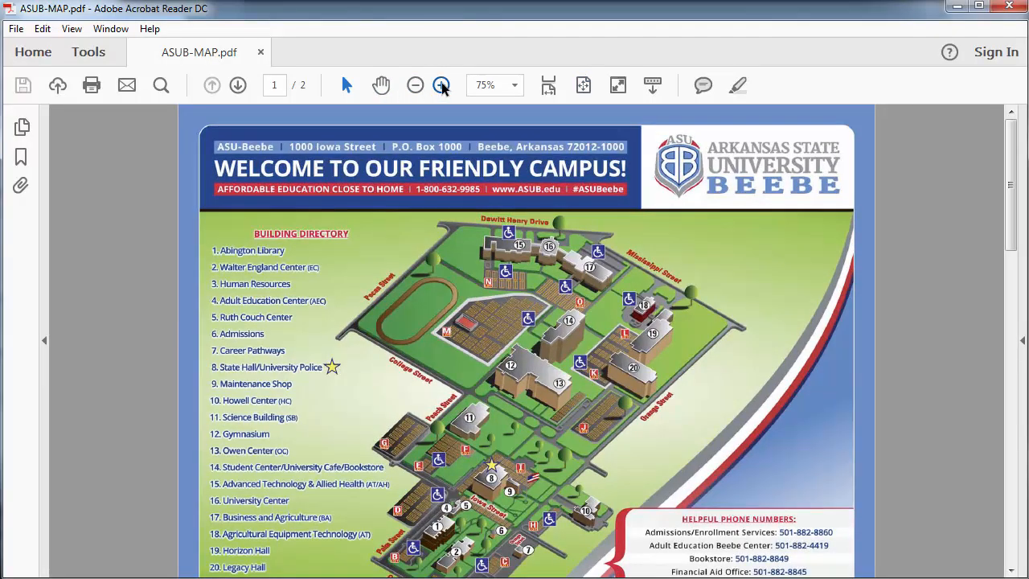
{"action": "left_click", "coordinate": [440, 85]}
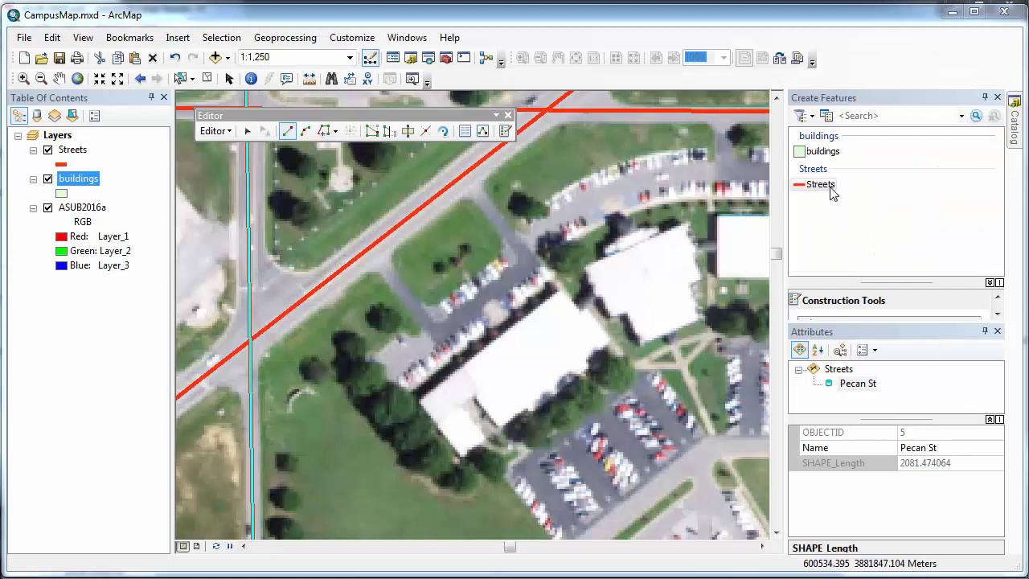
Start a buildings polygon with the northwest wall of the elongated building, about 74 m long and parallel to the diagonal street
{"action": "left_click", "coordinate": [823, 152]}
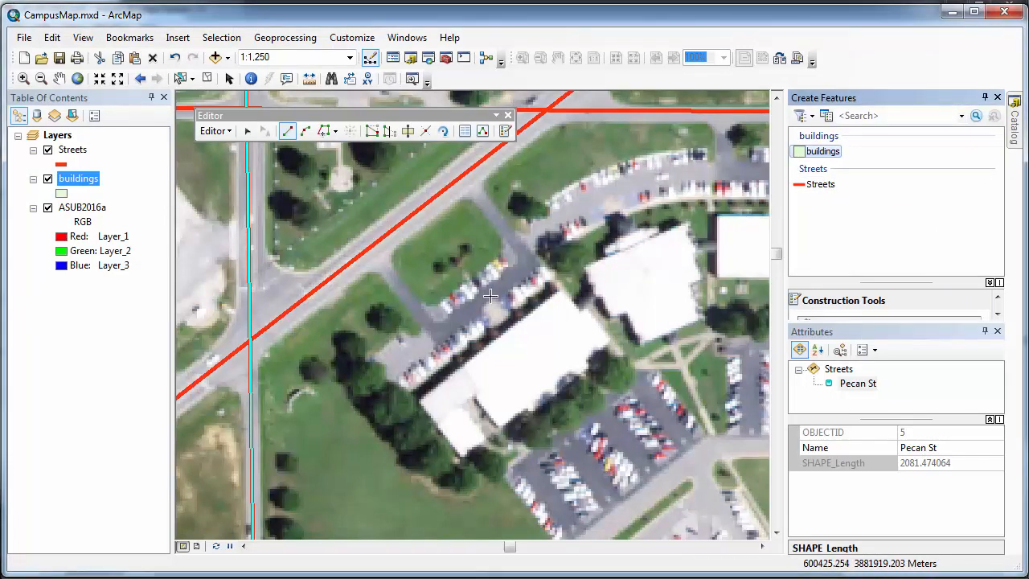
{"action": "left_click", "coordinate": [417, 402]}
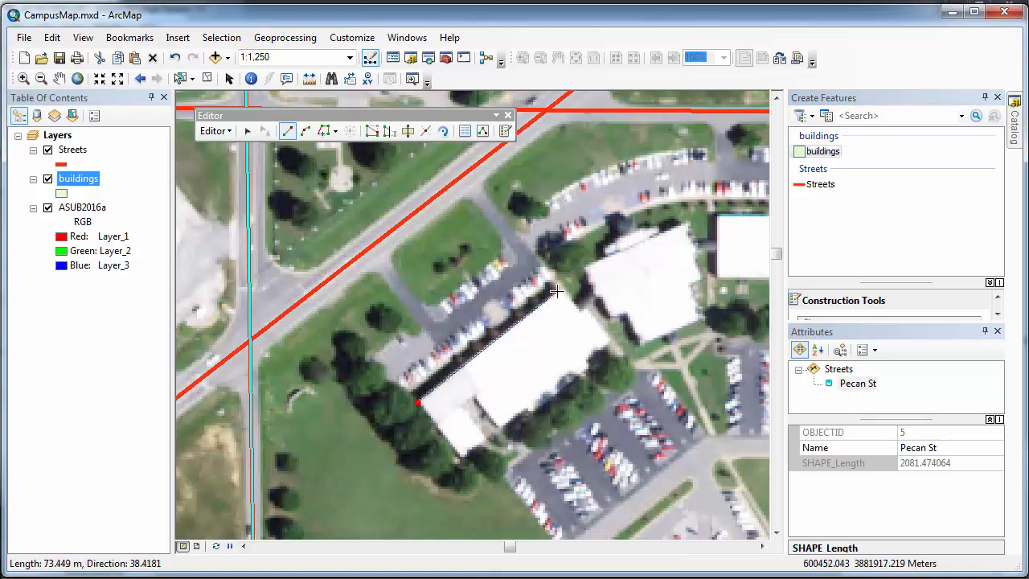
{"action": "right_click", "coordinate": [401, 229]}
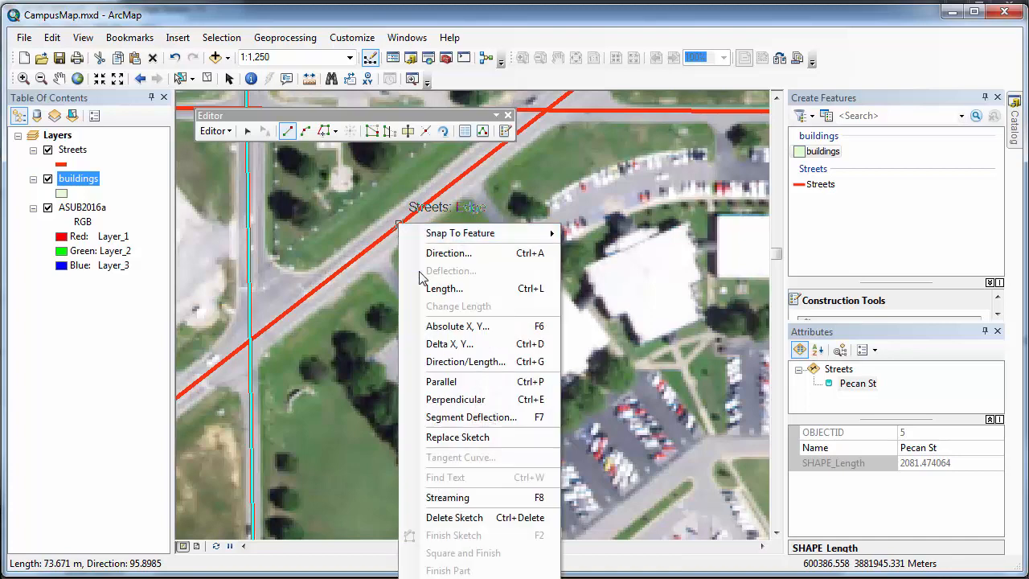
{"action": "left_click", "coordinate": [447, 381]}
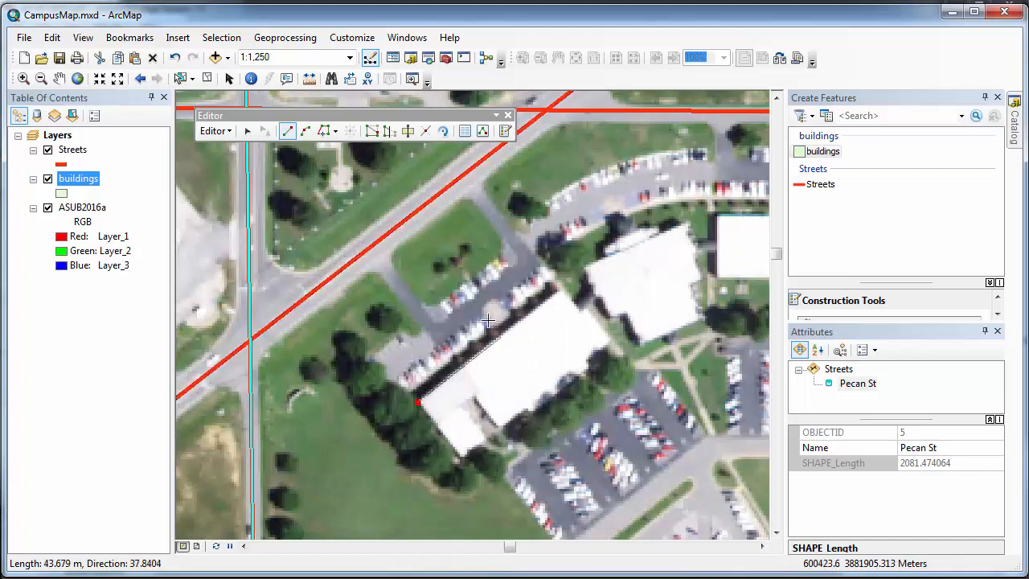
{"action": "left_click", "coordinate": [561, 291]}
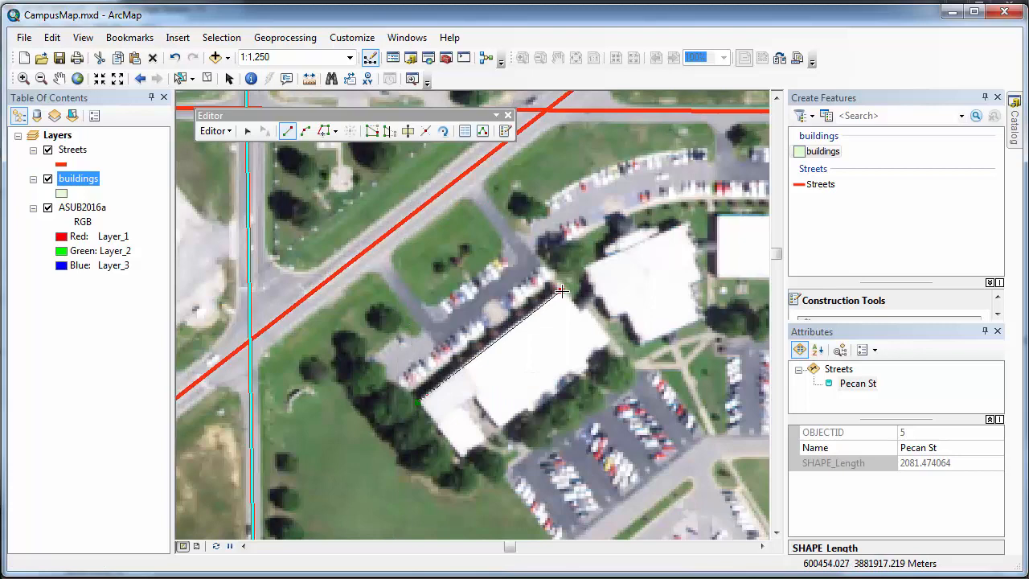
Trace the small notch at the building's north corner with one short edge perpendicular and one parallel to the diagonal street
{"action": "right_click", "coordinate": [448, 197]}
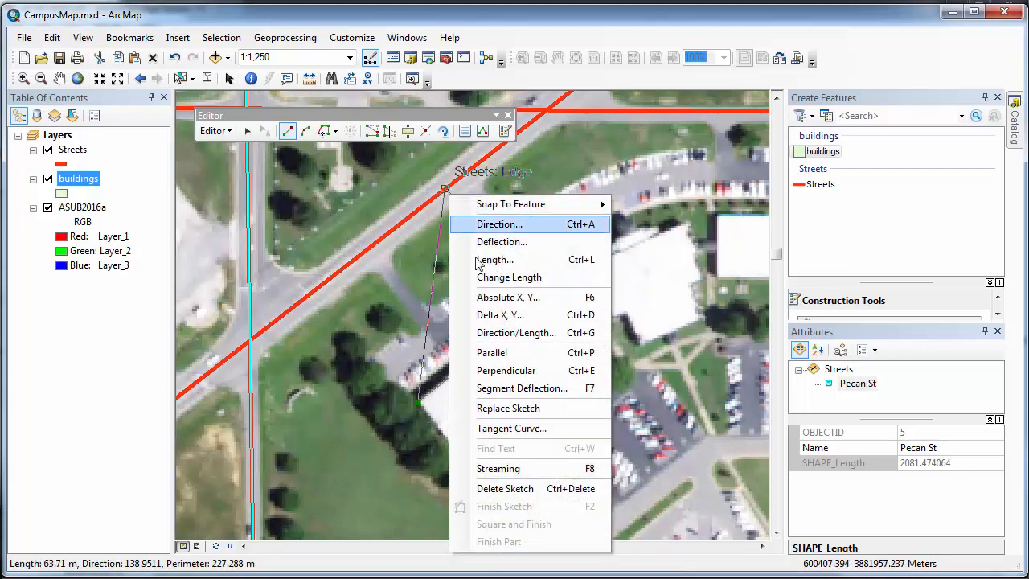
{"action": "left_click", "coordinate": [523, 368]}
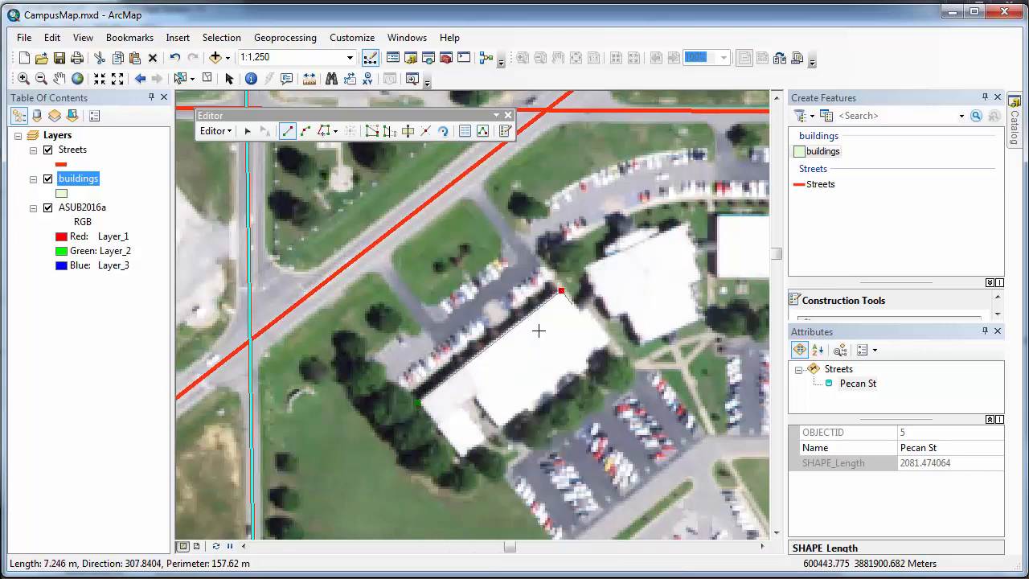
{"action": "left_click", "coordinate": [578, 310]}
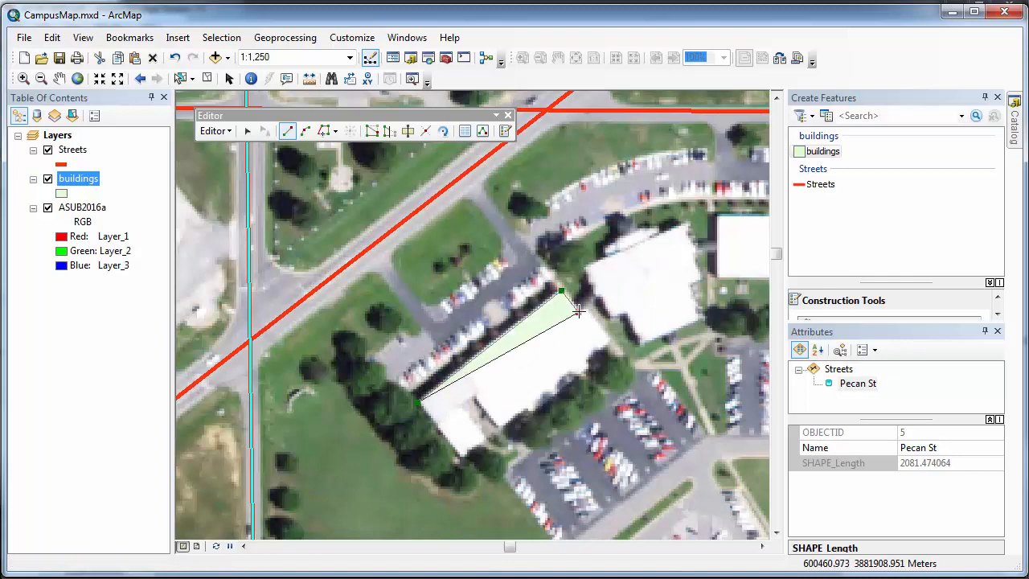
{"action": "right_click", "coordinate": [432, 211]}
{"action": "left_click", "coordinate": [494, 361]}
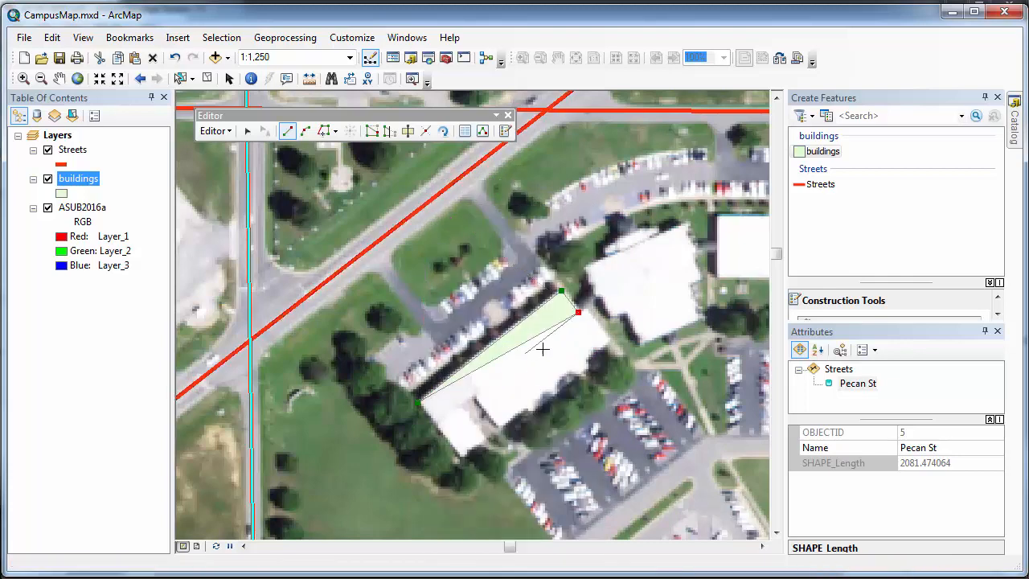
{"action": "left_click", "coordinate": [591, 315]}
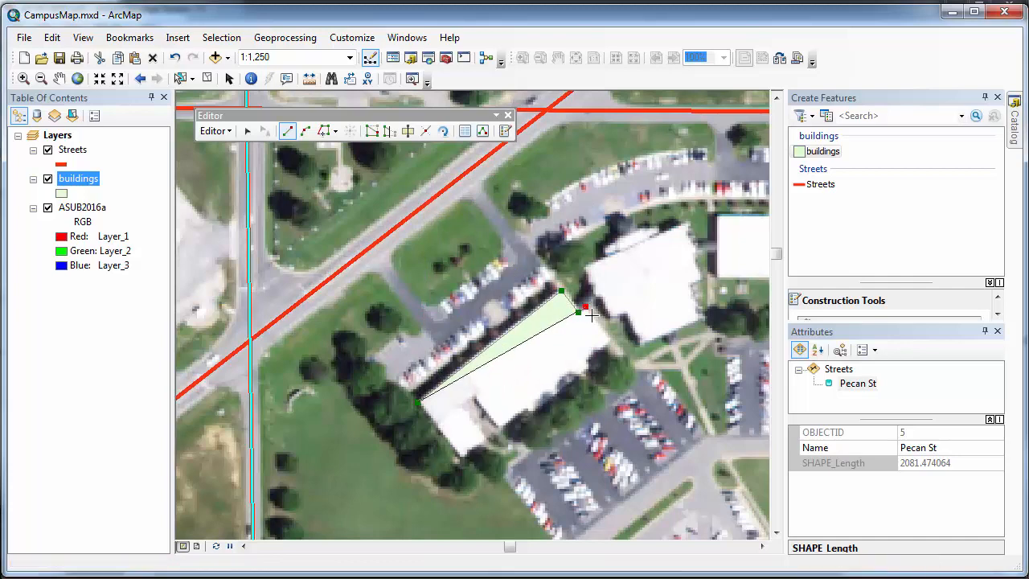
Draw the building's northeast wall perpendicular to the diagonal street, ending at the east corner
{"action": "right_click", "coordinate": [438, 210]}
{"action": "left_click", "coordinate": [500, 361]}
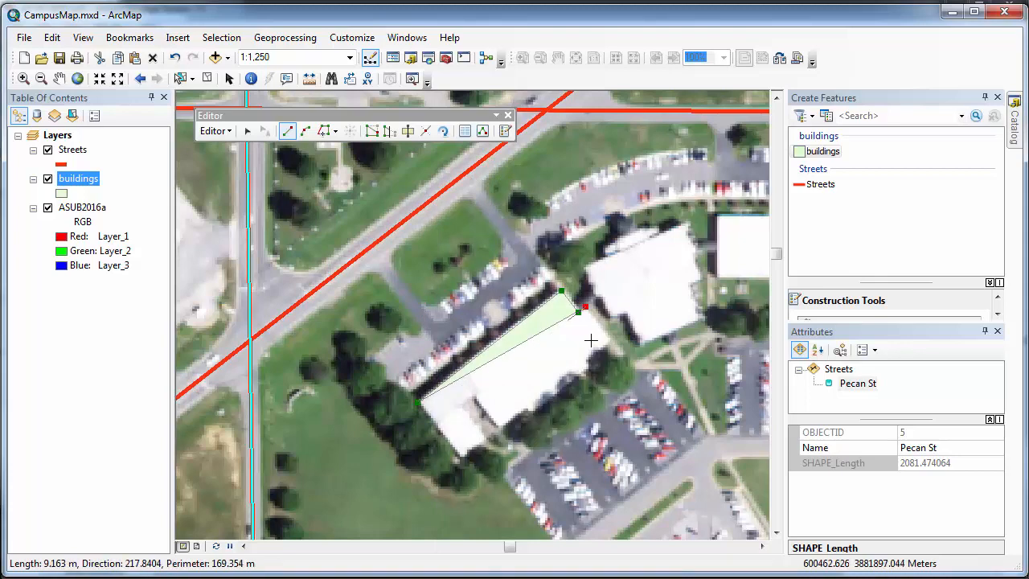
{"action": "right_click", "coordinate": [407, 218]}
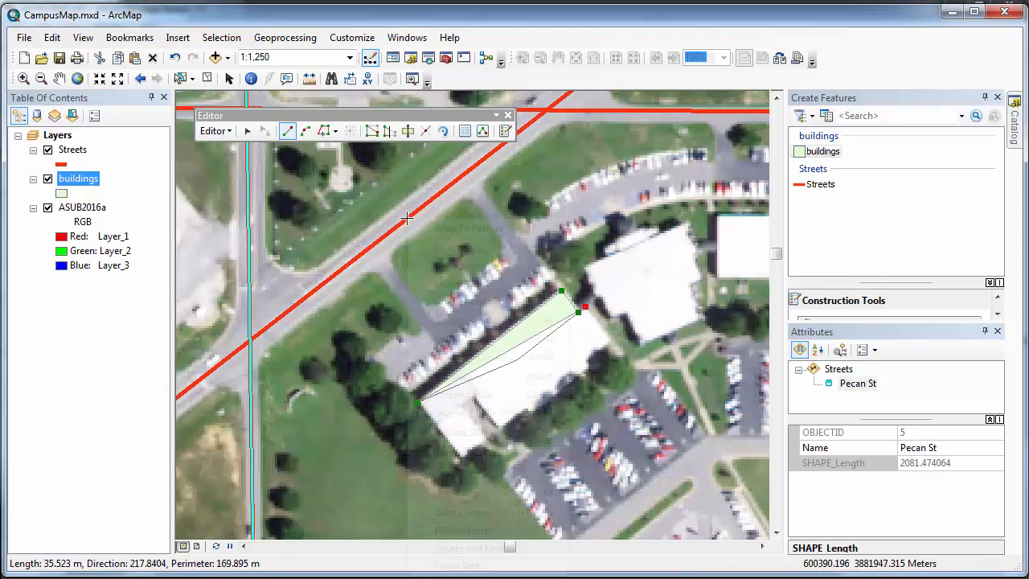
{"action": "left_click", "coordinate": [462, 394]}
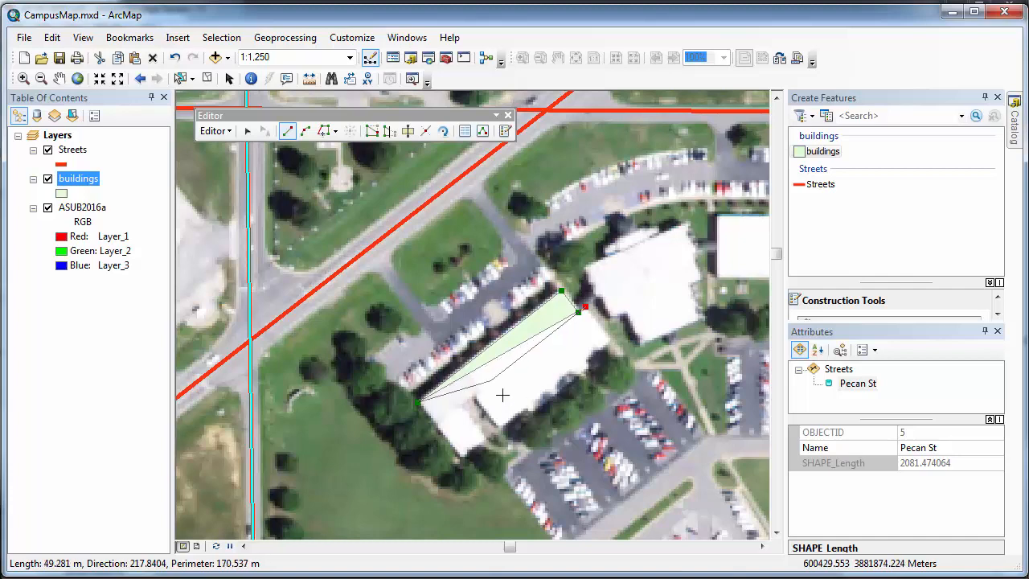
{"action": "right_click", "coordinate": [407, 218]}
{"action": "left_click", "coordinate": [448, 374]}
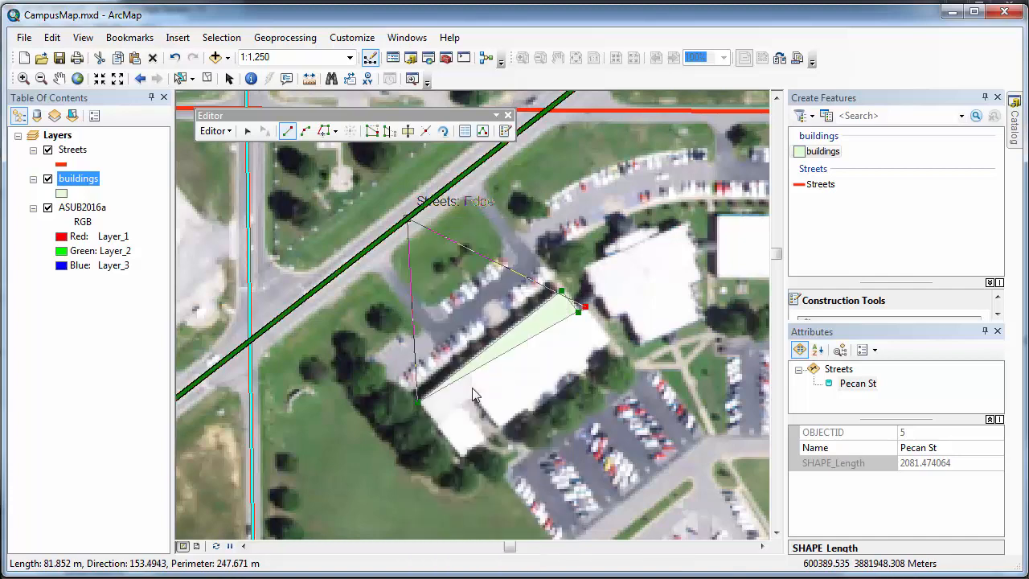
{"action": "left_click", "coordinate": [610, 341]}
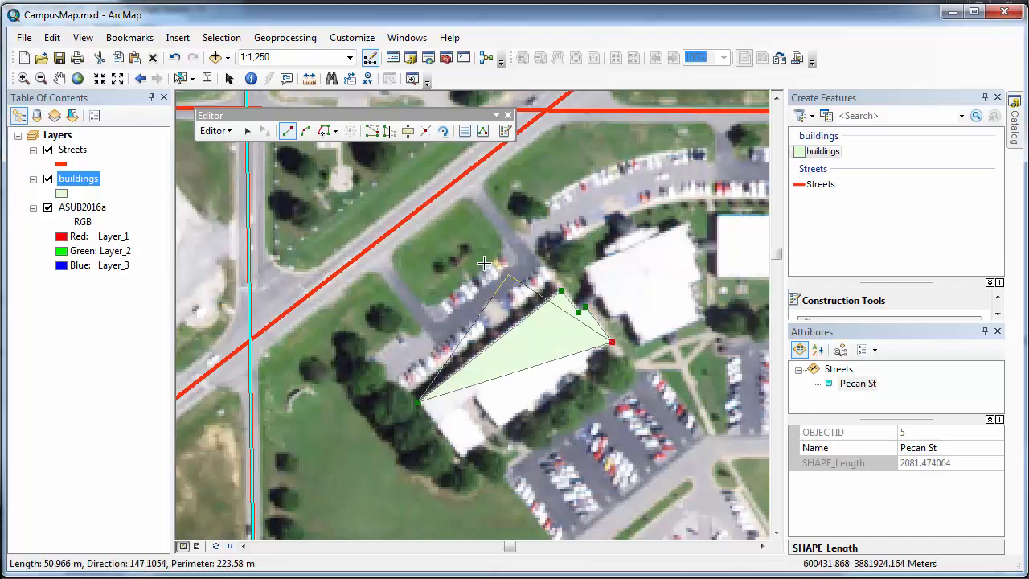
Draw the building's southeast wall parallel to the diagonal street, ending at the corner beside the southwest recess
{"action": "right_click", "coordinate": [407, 217]}
{"action": "left_click", "coordinate": [470, 390]}
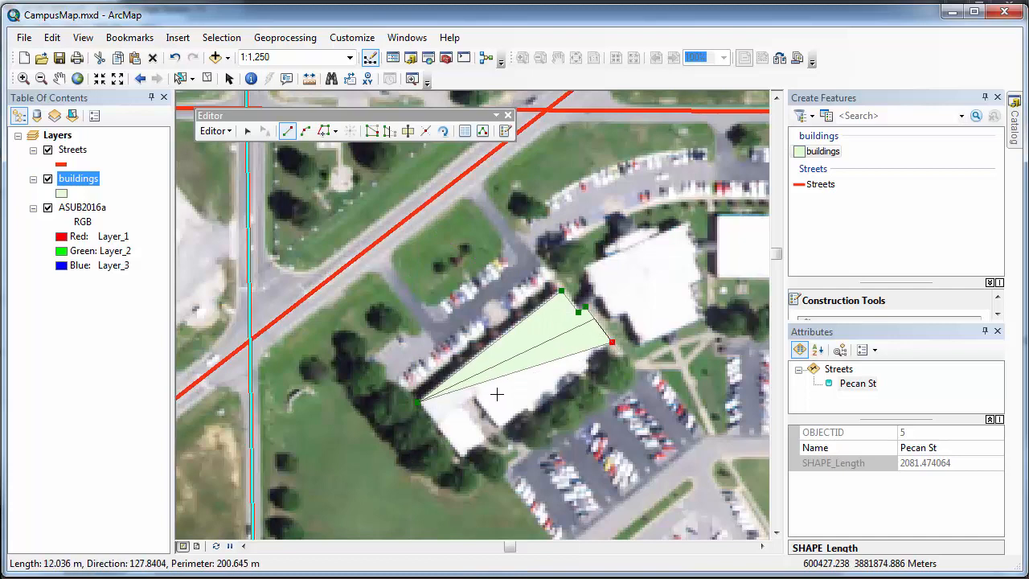
{"action": "right_click", "coordinate": [388, 233]}
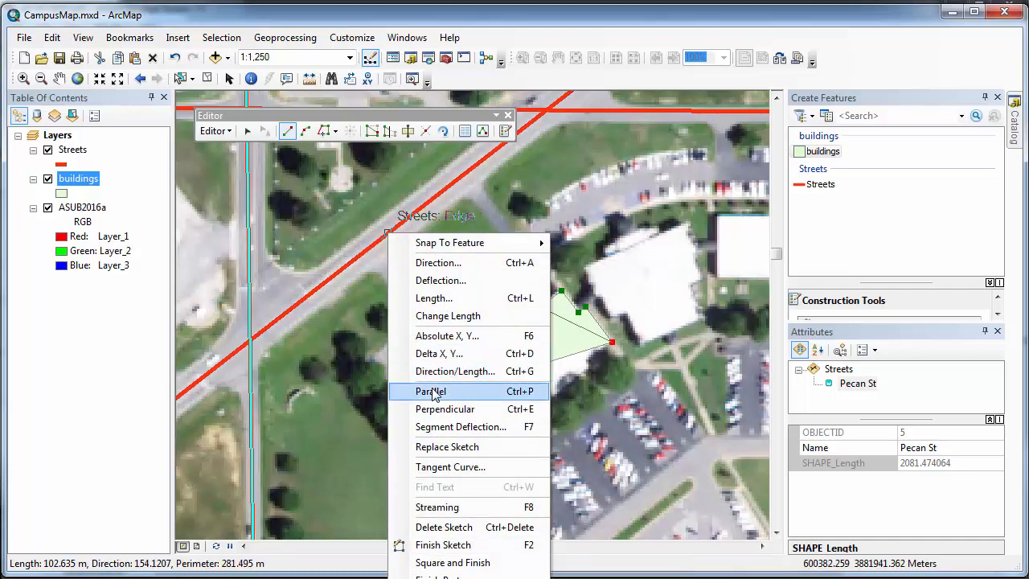
{"action": "left_click", "coordinate": [432, 391]}
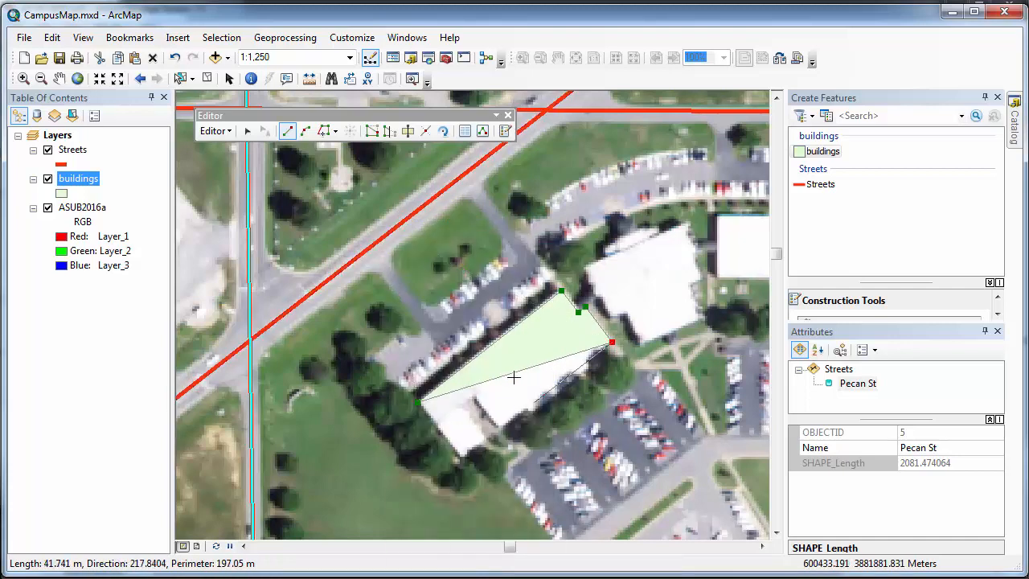
{"action": "left_click", "coordinate": [497, 422]}
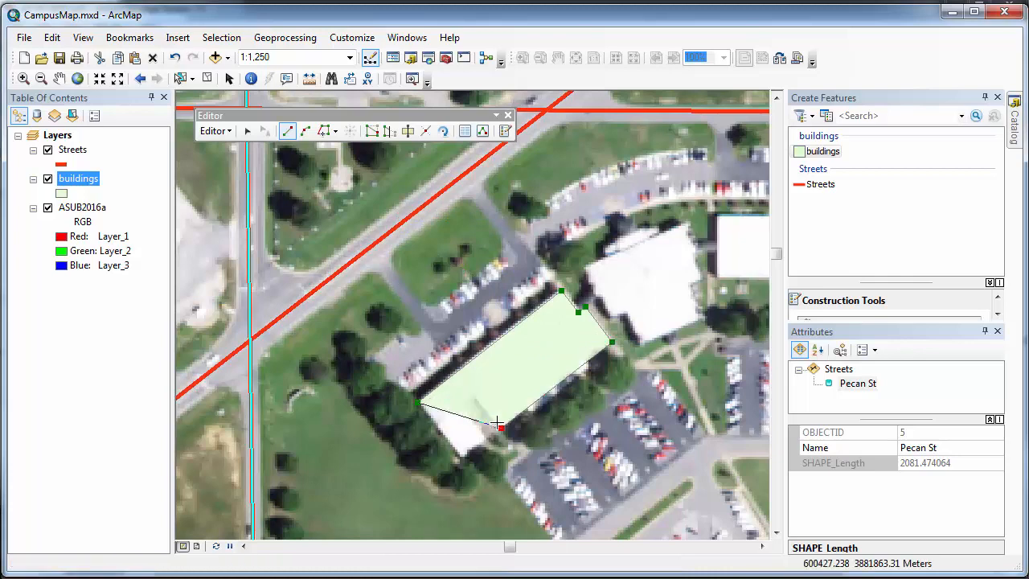
Trace the recess near the building's southwest end with a perpendicular inner edge about 16 m long and a short parallel edge
{"action": "right_click", "coordinate": [376, 246]}
{"action": "left_click", "coordinate": [377, 423]}
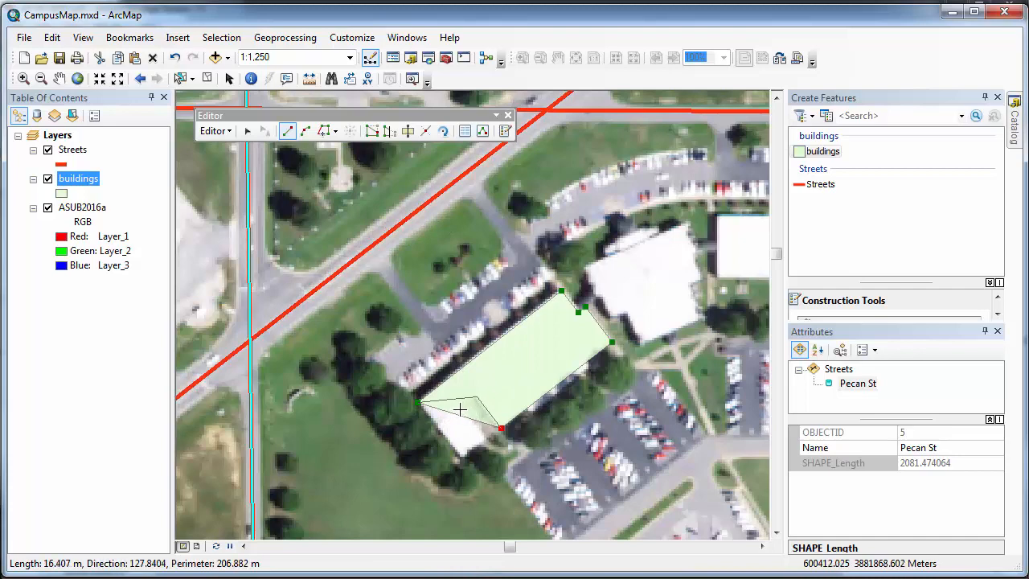
{"action": "right_click", "coordinate": [356, 263]}
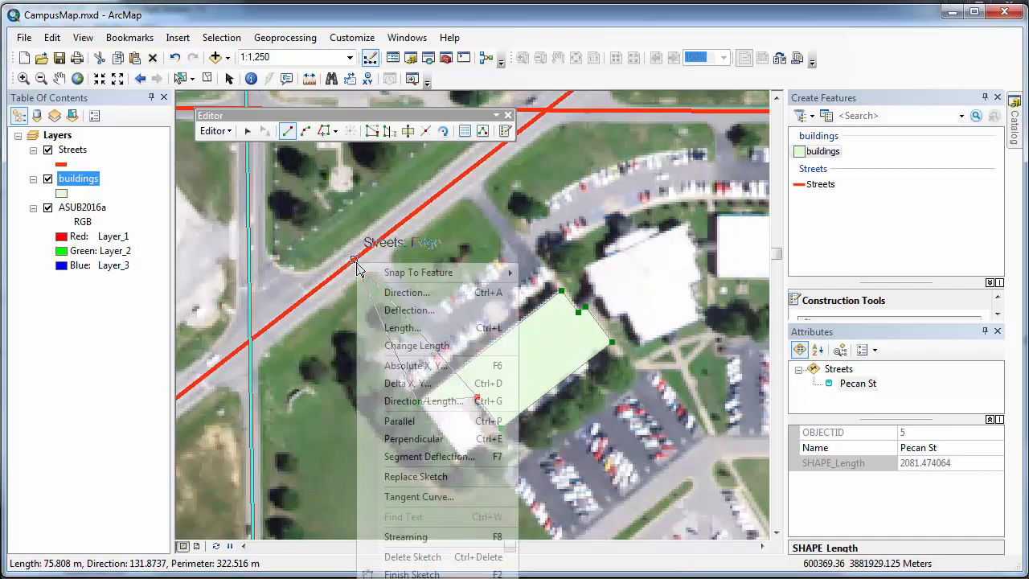
{"action": "left_click", "coordinate": [381, 422]}
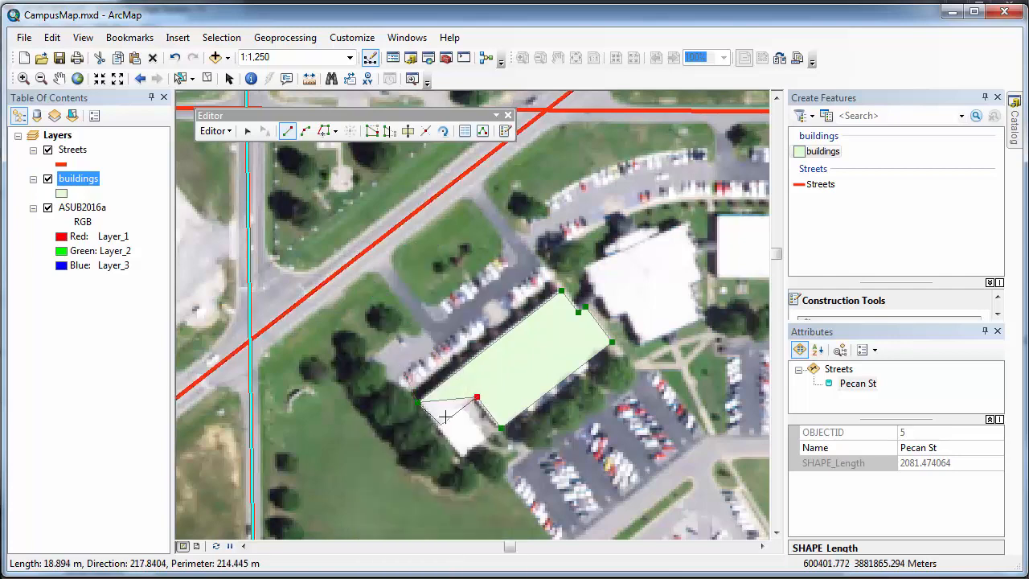
{"action": "left_click", "coordinate": [462, 406]}
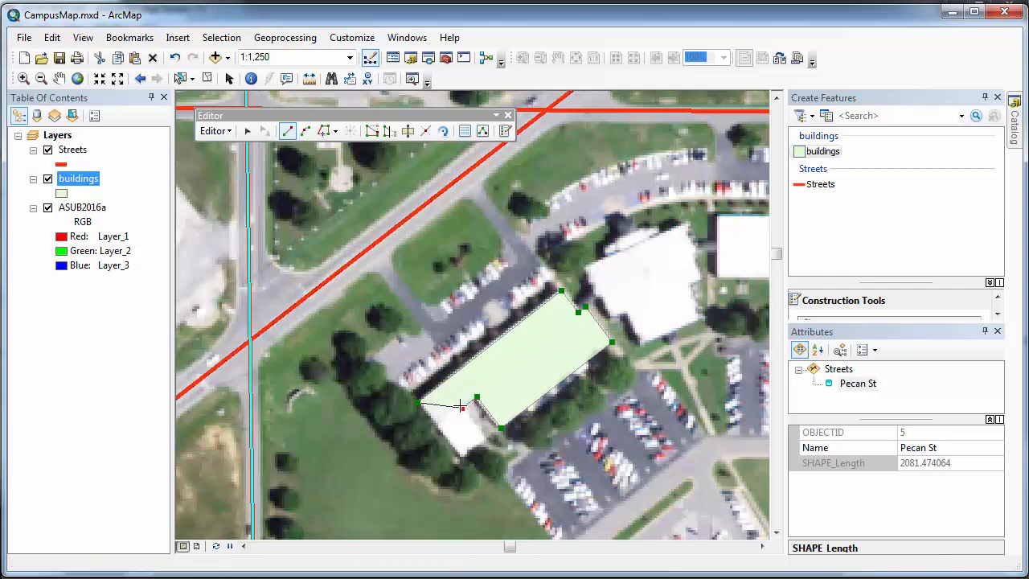
Draw the southwest wing's inner edge perpendicular to the diagonal street, then close the building polygon with Square and Finish
{"action": "right_click", "coordinate": [346, 266]}
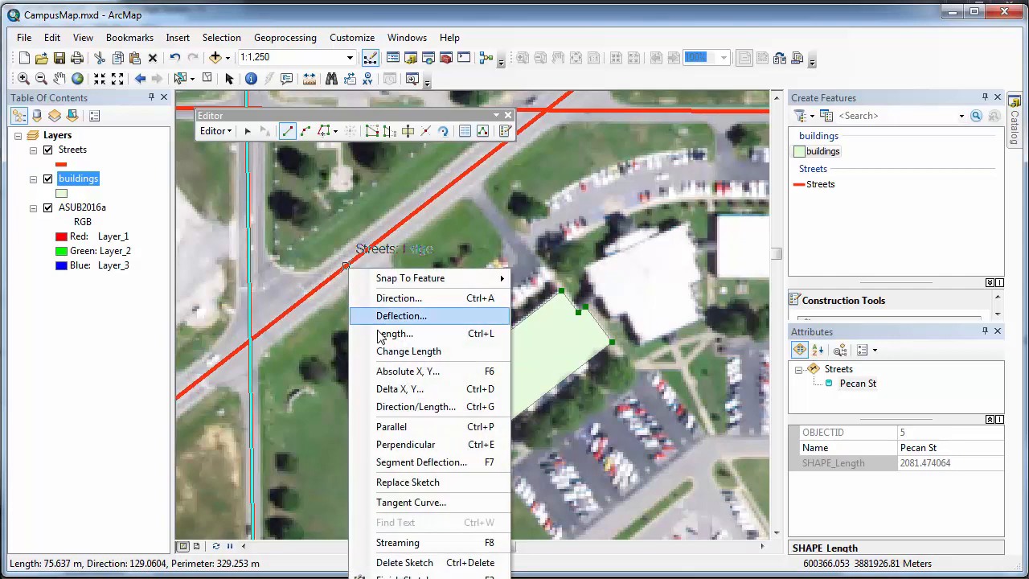
{"action": "left_click", "coordinate": [408, 444]}
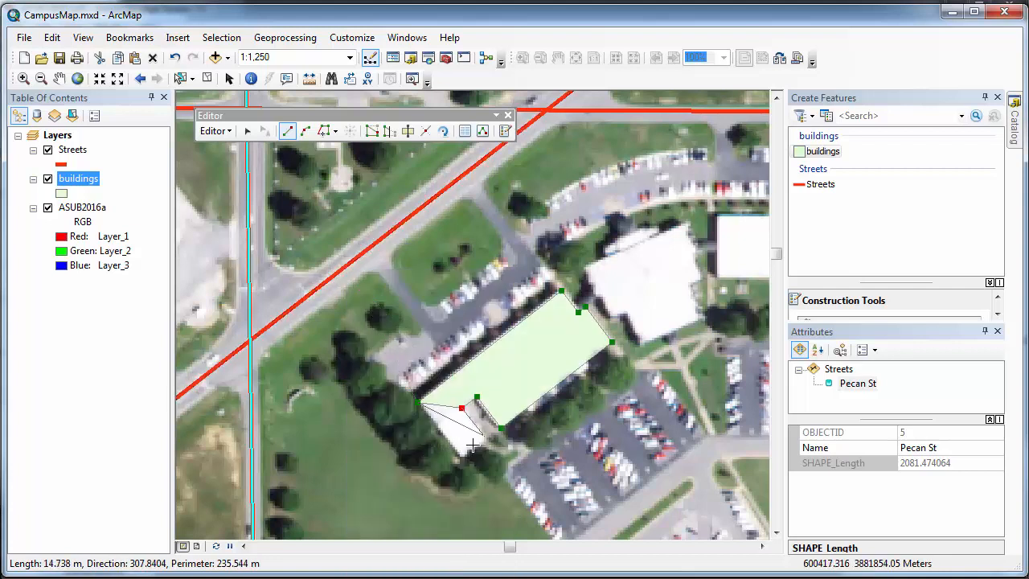
{"action": "left_click", "coordinate": [483, 444]}
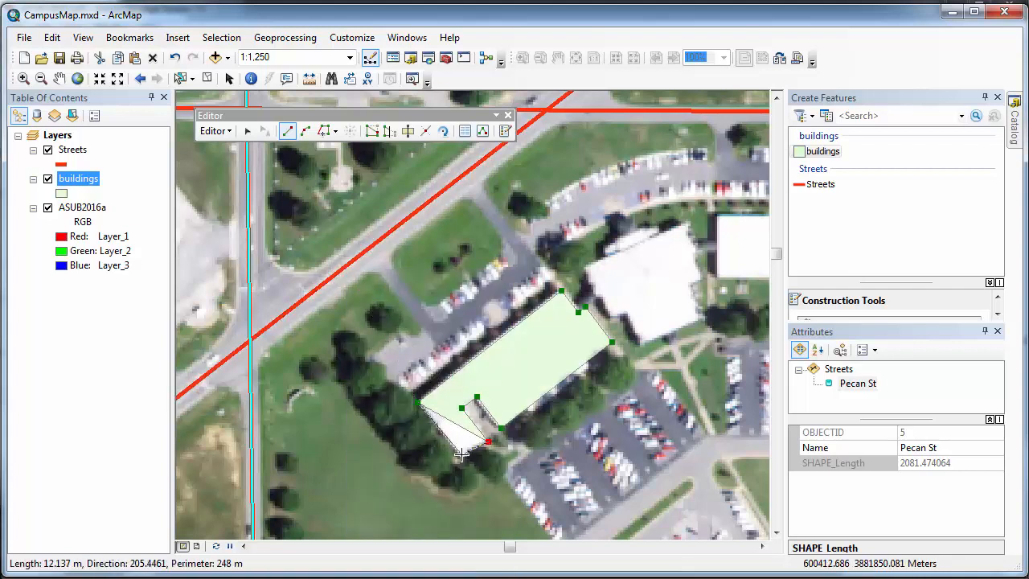
{"action": "right_click", "coordinate": [462, 455]}
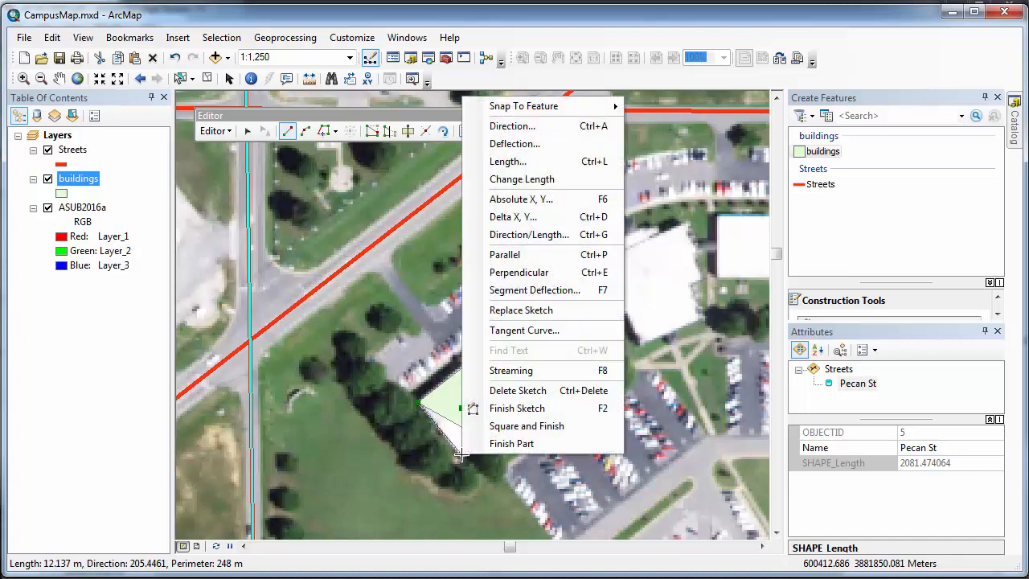
{"action": "left_click", "coordinate": [516, 429]}
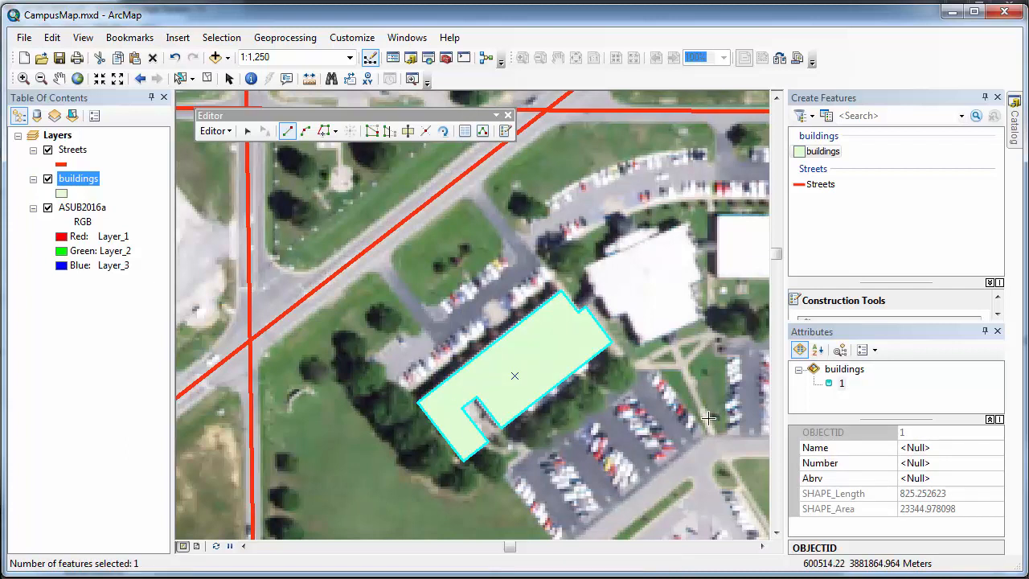
Name the new building polygon Advanced Technology and Allied Health in its attributes
{"action": "left_click", "coordinate": [923, 449]}
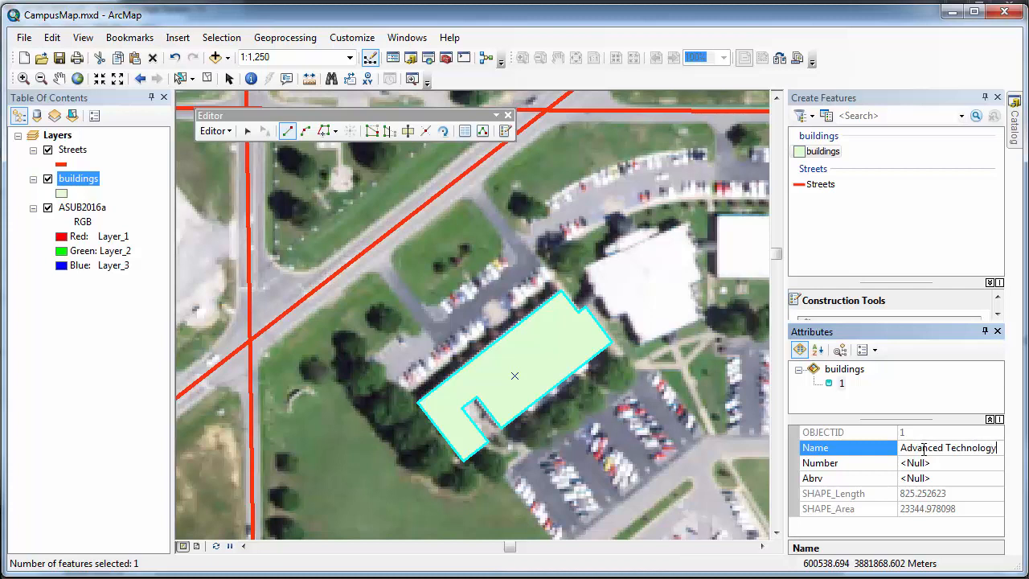
{"action": "type", "text": "and A"}
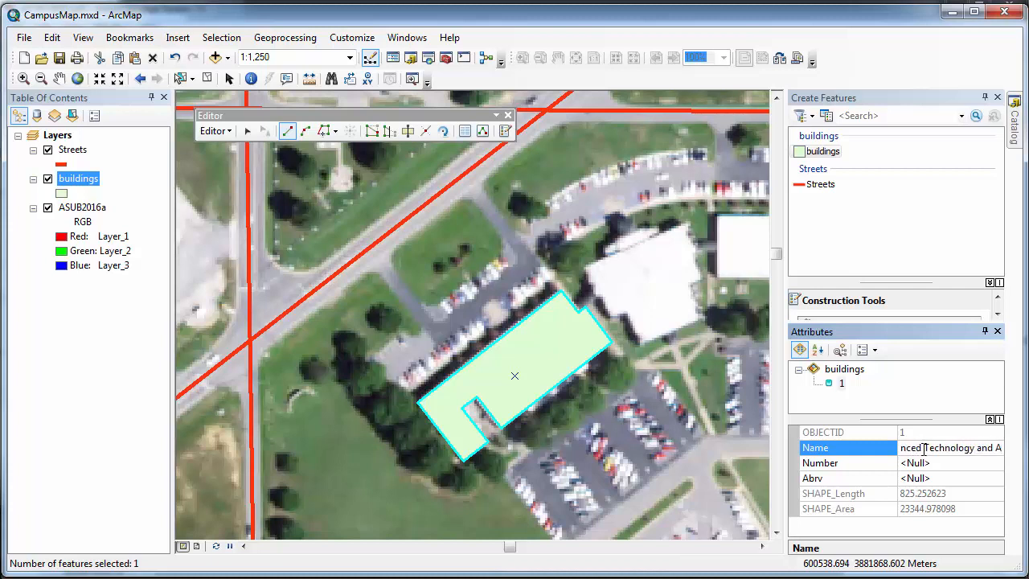
{"action": "type", "text": "llied hea"}
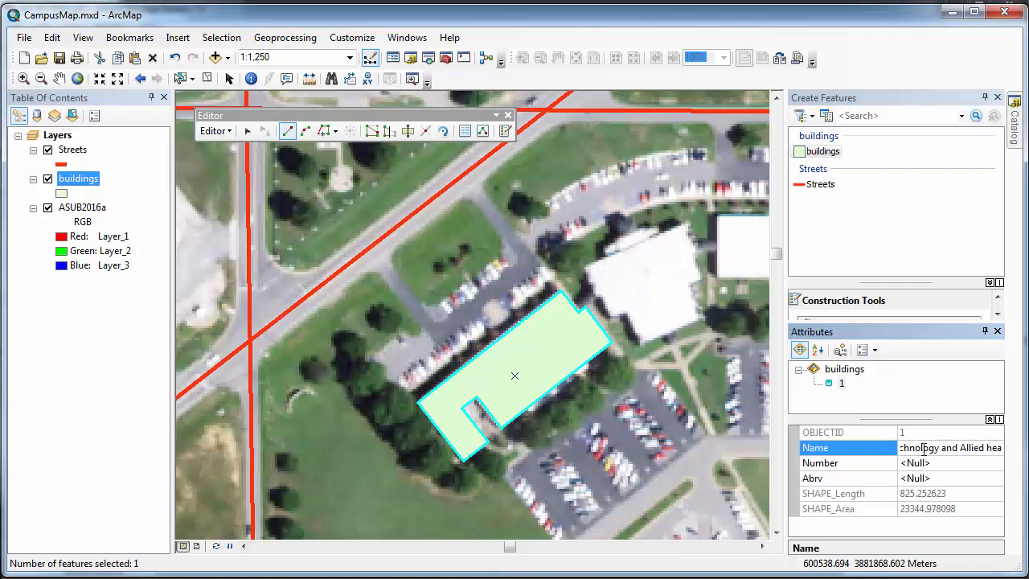
{"action": "key", "text": "BackSpace"}
{"action": "key", "text": "BackSpace"}
{"action": "key", "text": "BackSpace"}
{"action": "type", "text": "Healt"}
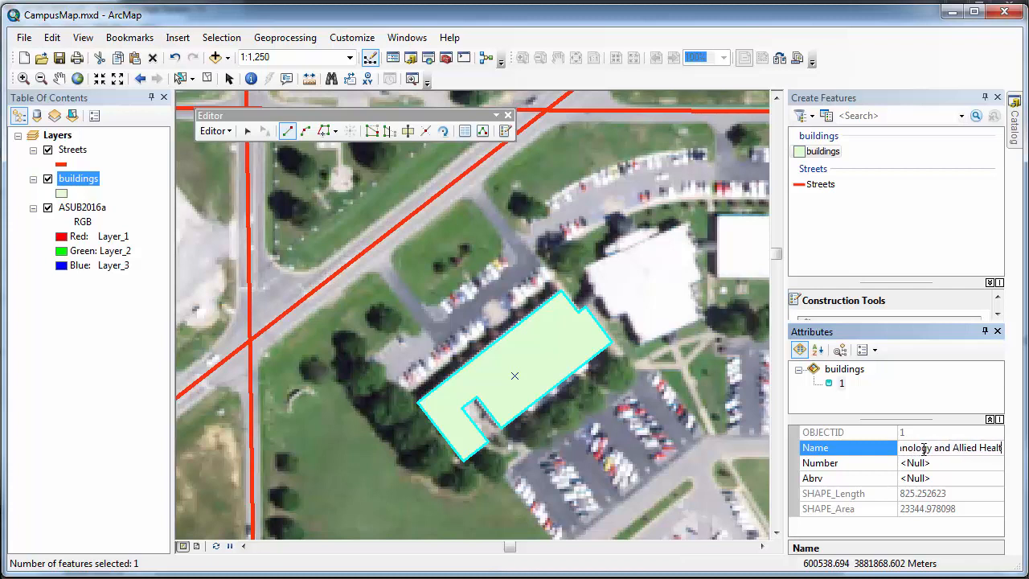
{"action": "type", "text": "h"}
{"action": "key", "text": "Return"}
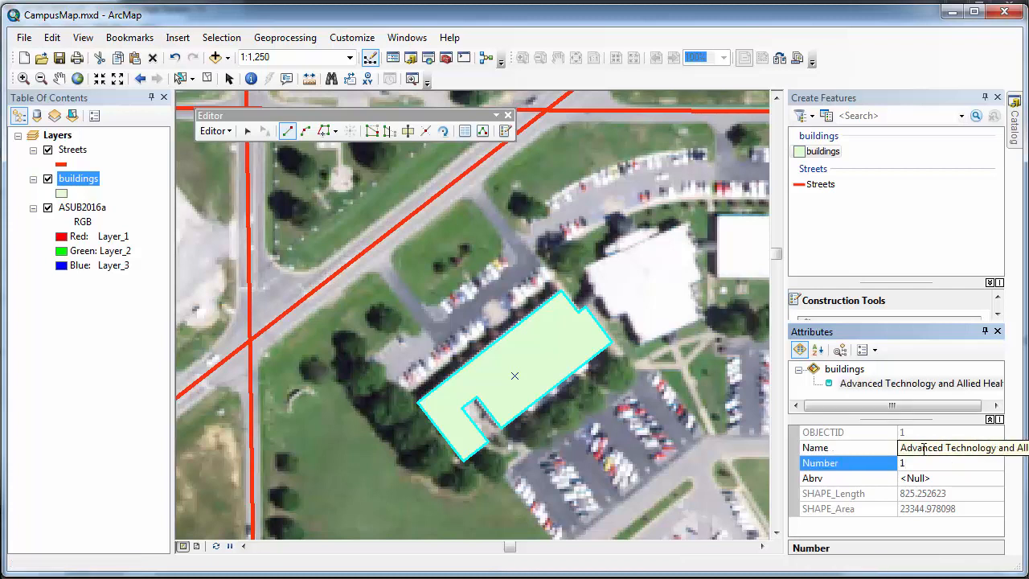
Set the building's Number to 1 and Abrv to ATAH, then save the edits and stop editing
{"action": "key", "text": "Return"}
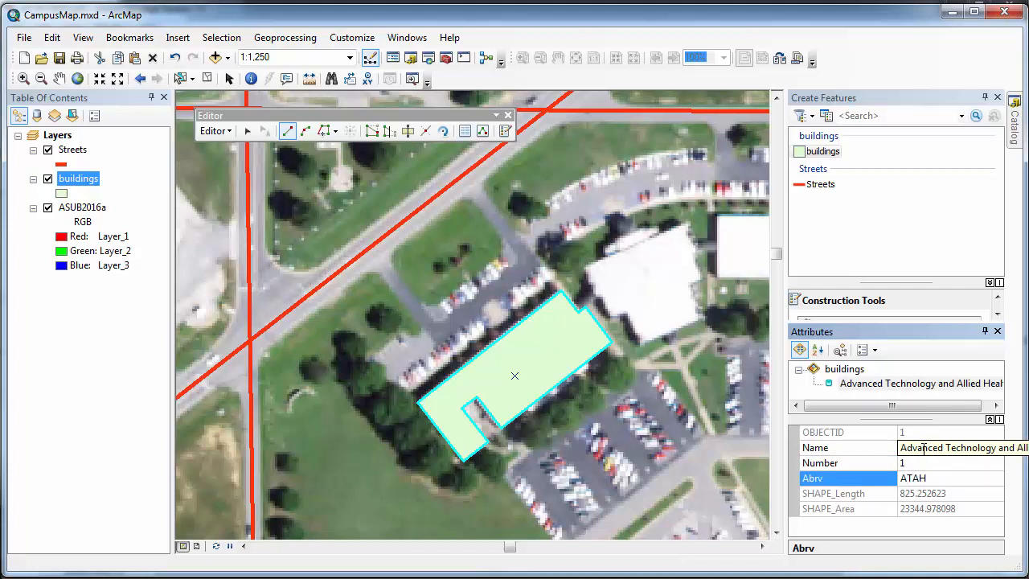
{"action": "left_click", "coordinate": [226, 132]}
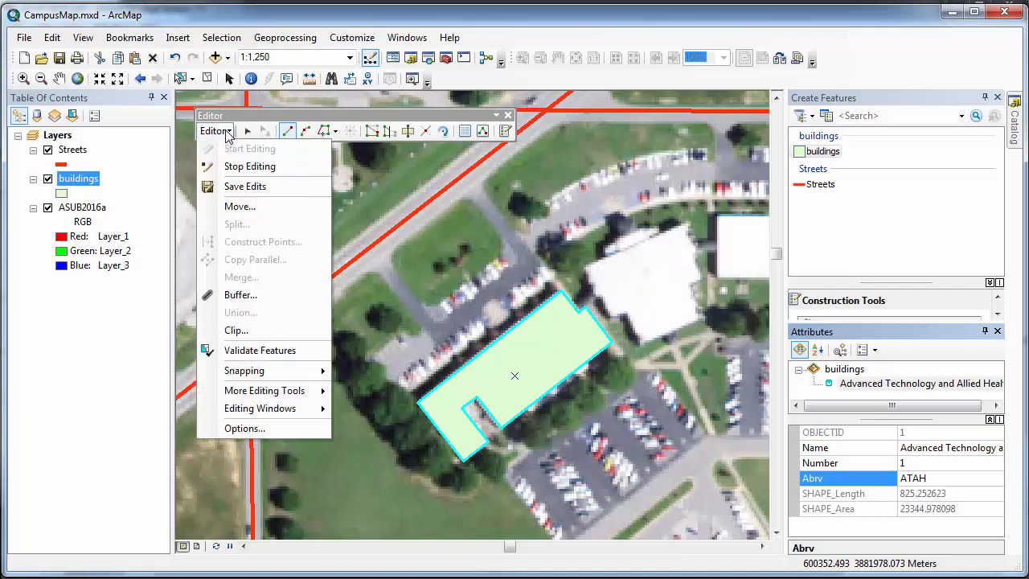
{"action": "left_click", "coordinate": [245, 187]}
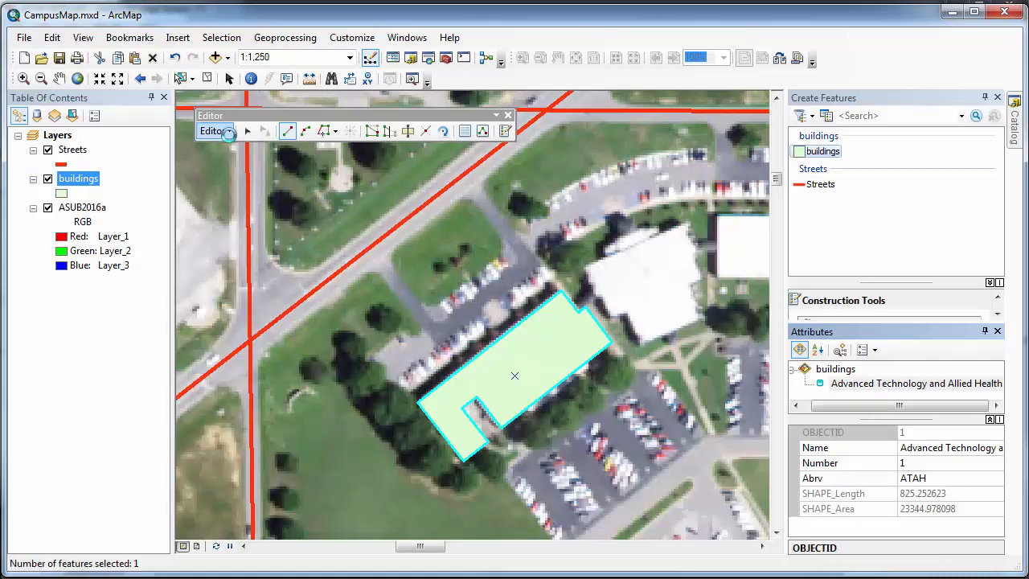
{"action": "left_click", "coordinate": [225, 131]}
{"action": "left_click", "coordinate": [234, 167]}
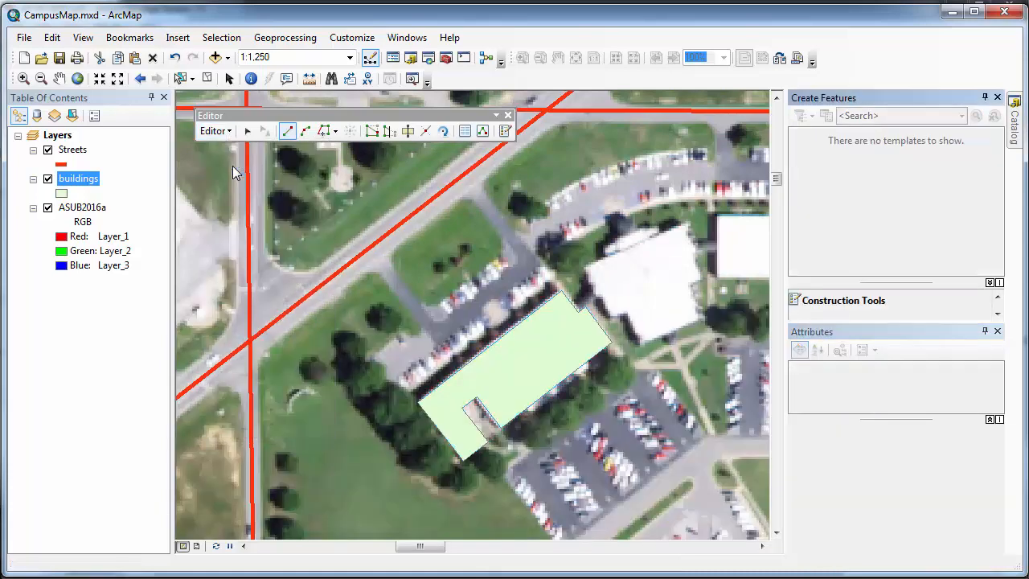